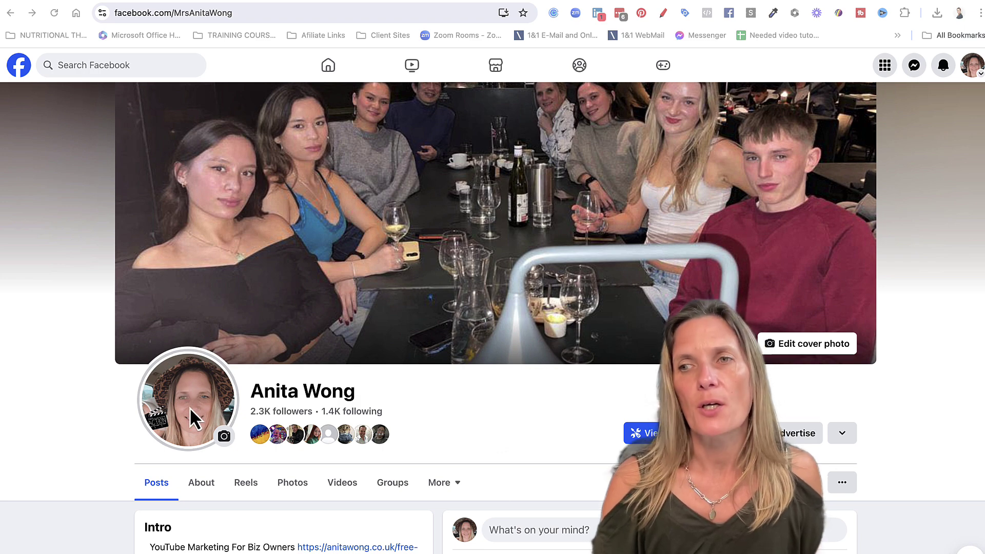
# Step: Start creating a new Facebook group and name it SVC Members Only
pyautogui.click(885, 70)
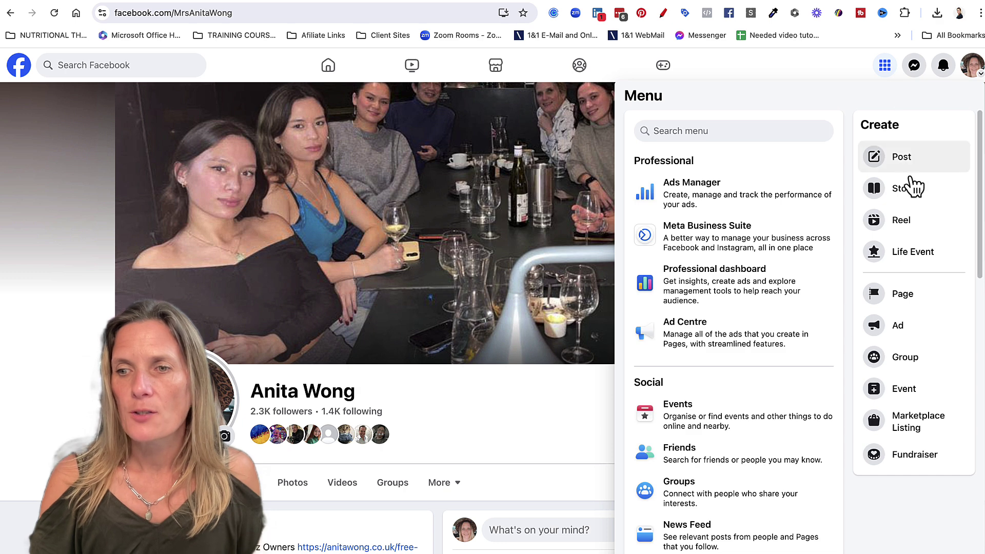
pyautogui.click(913, 362)
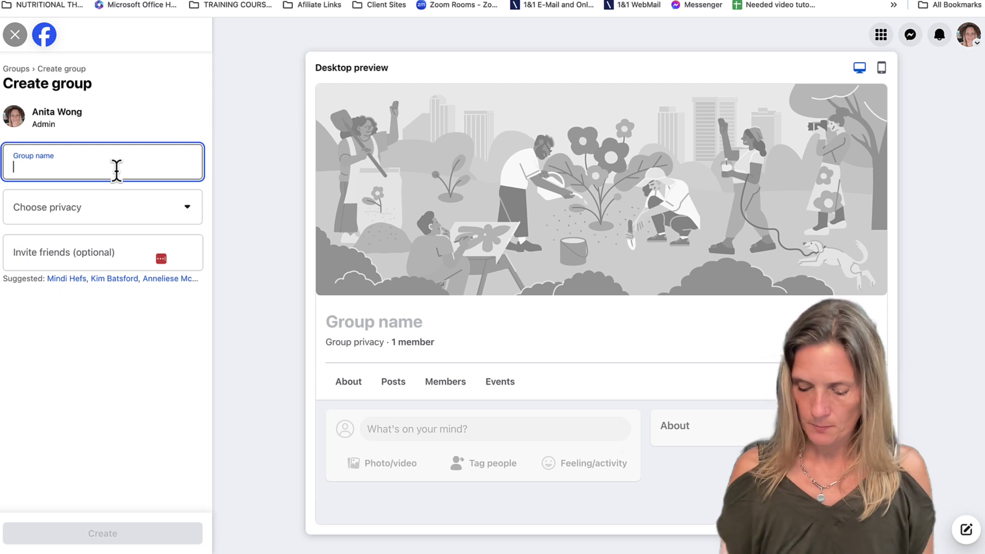
pyautogui.write('SV')
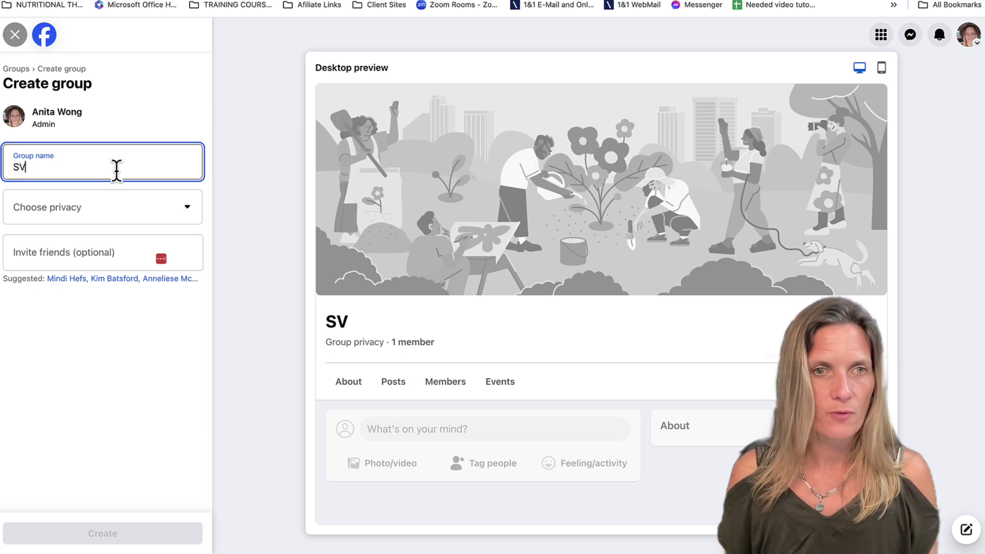
pyautogui.write('C M')
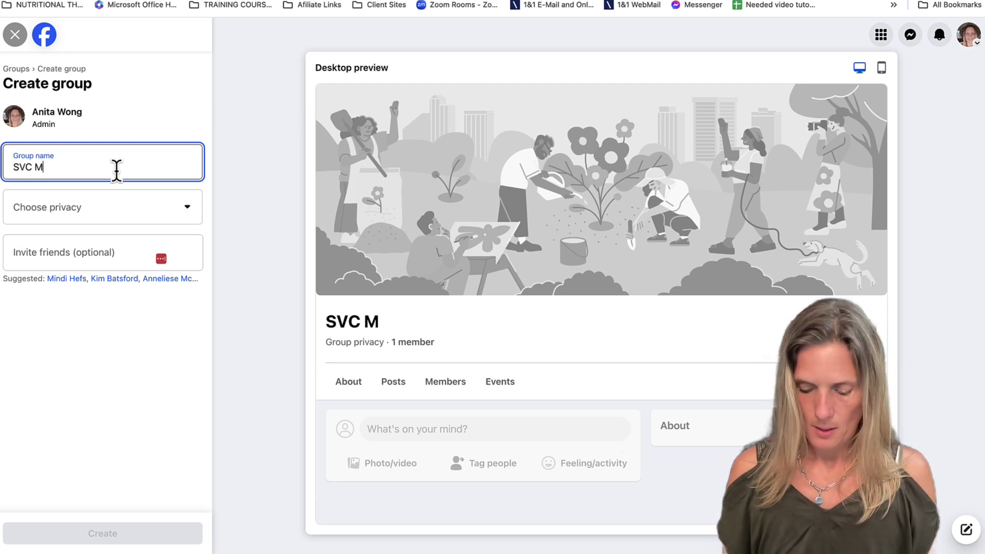
pyautogui.write('embers O')
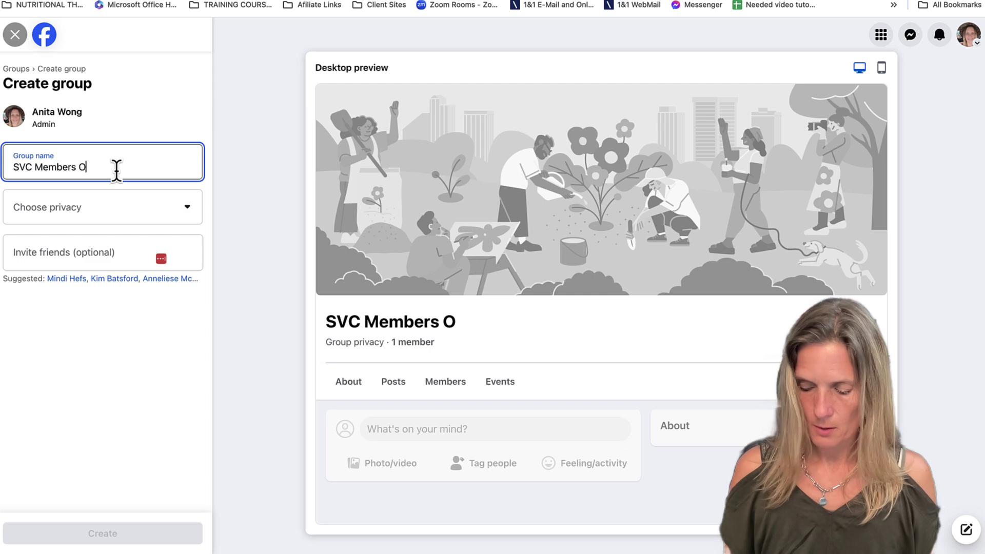
pyautogui.write('nly')
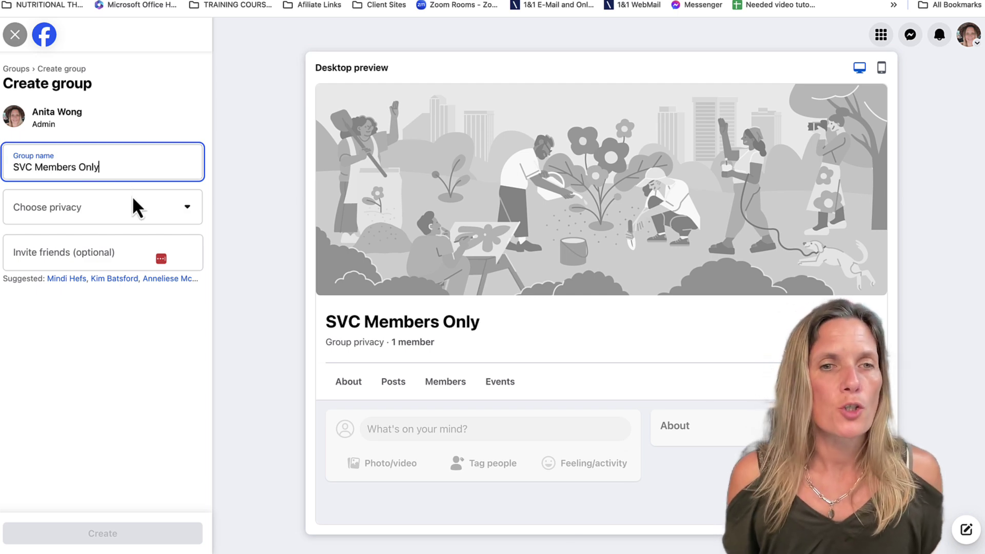
# Step: Set the group's privacy to Private, check the Visible and Hidden options, and try to create the group
pyautogui.click(118, 212)
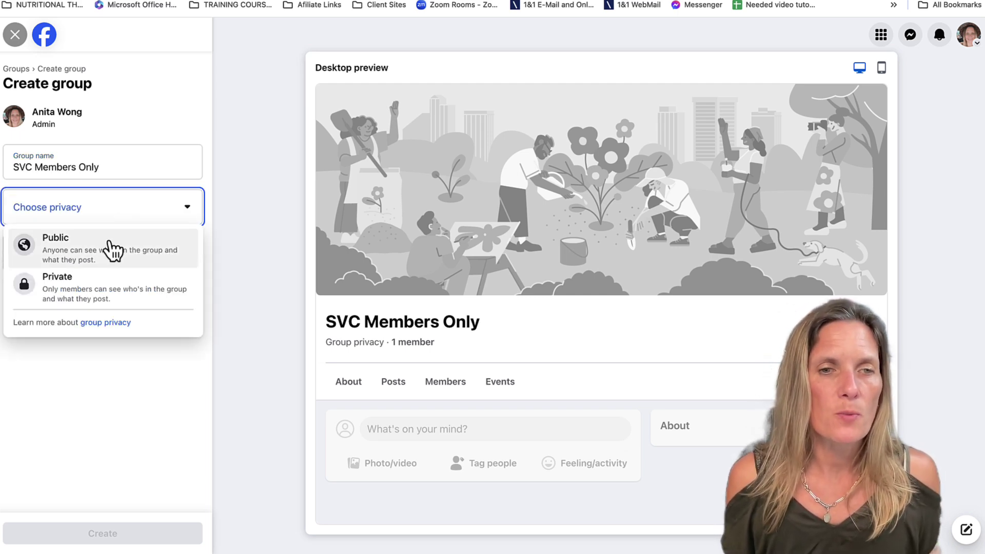
pyautogui.click(104, 285)
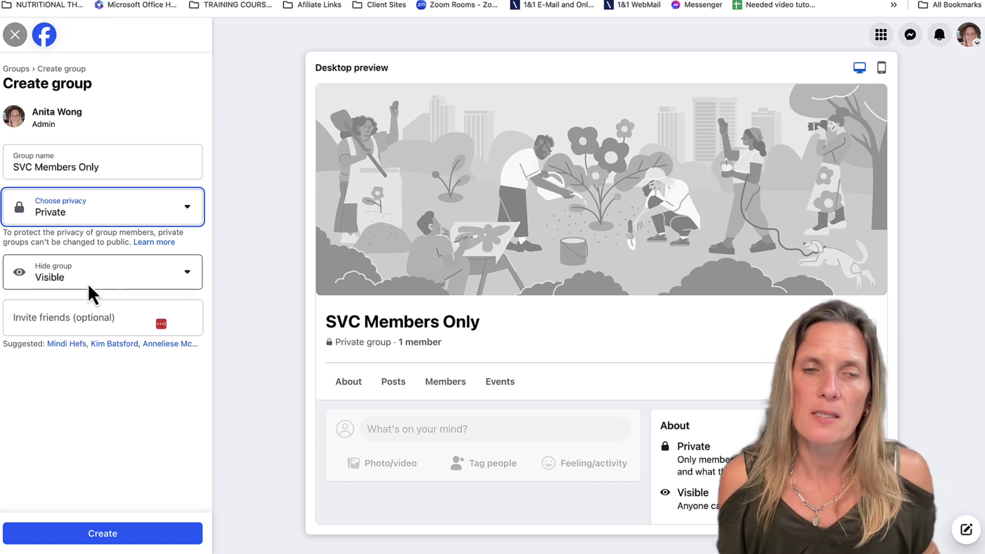
pyautogui.click(87, 281)
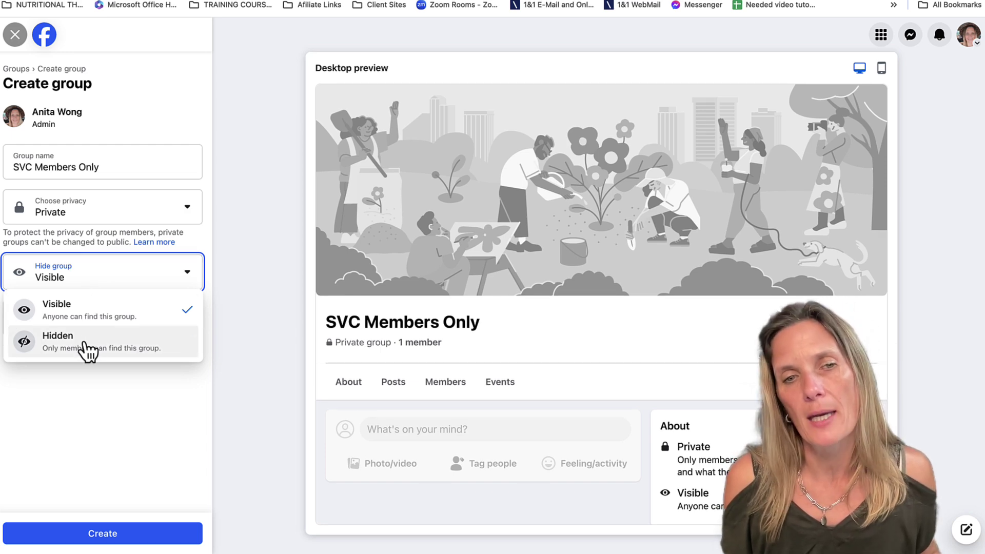
pyautogui.click(207, 241)
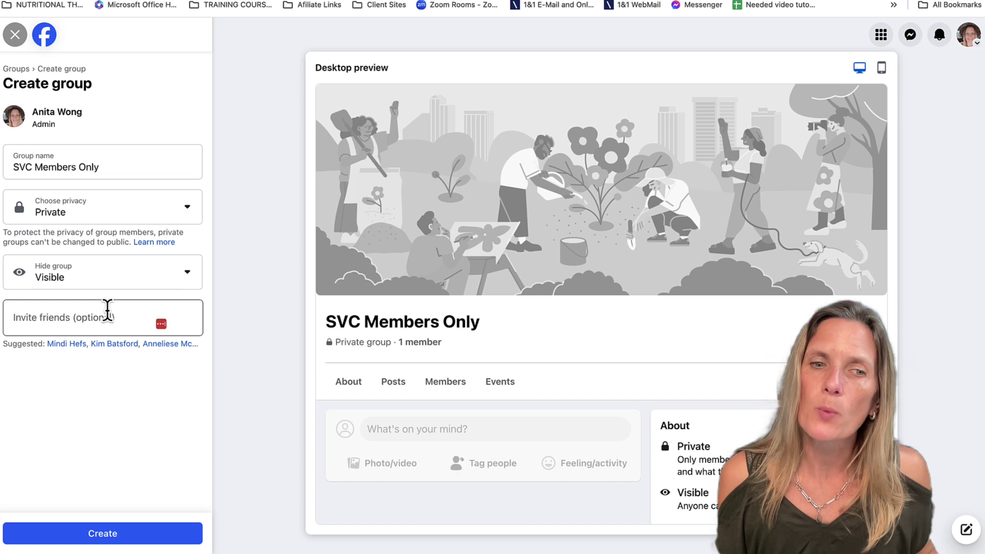
pyautogui.click(110, 536)
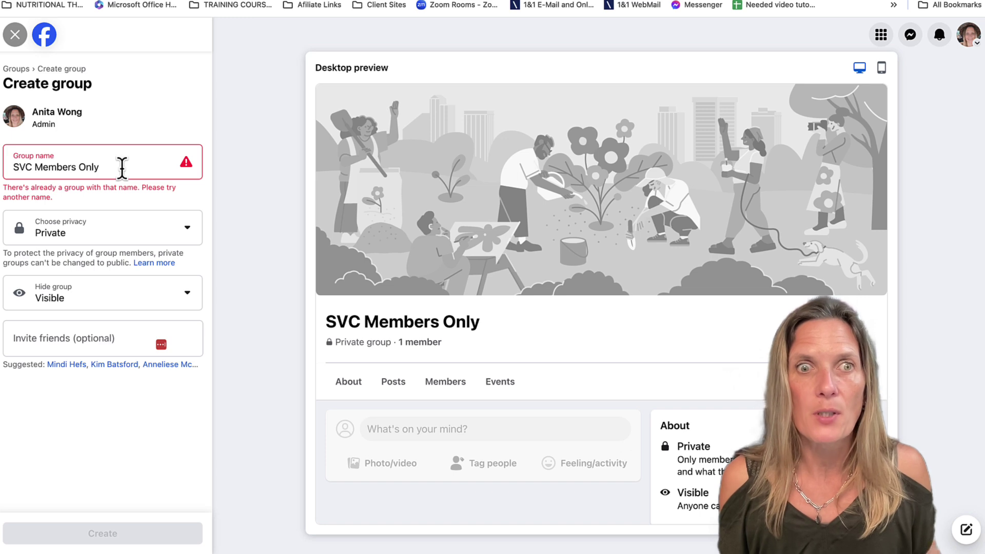
# Step: Change the group name to Social Video Club Members Only and create the group
pyautogui.click(20, 167)
pyautogui.write('ocial V')
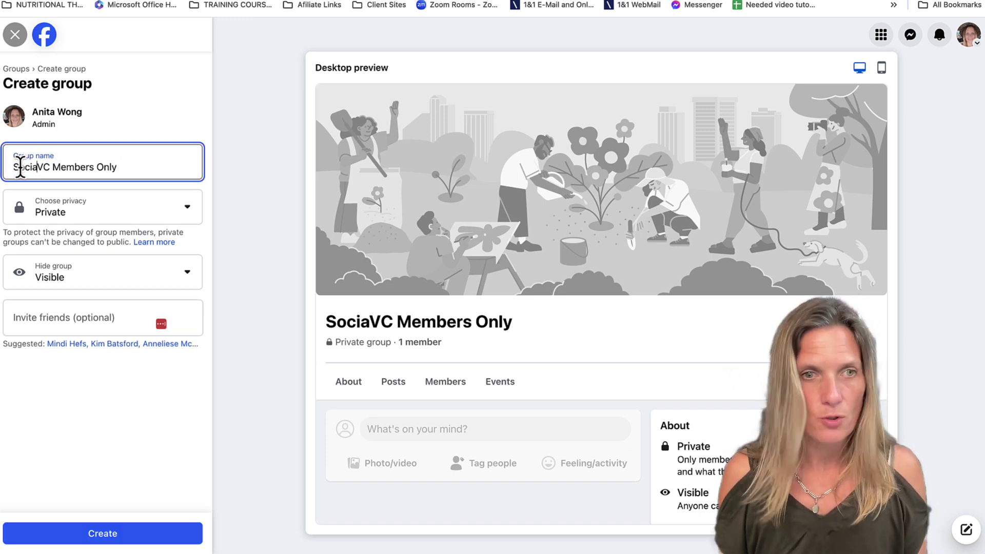
pyautogui.write('ideo C')
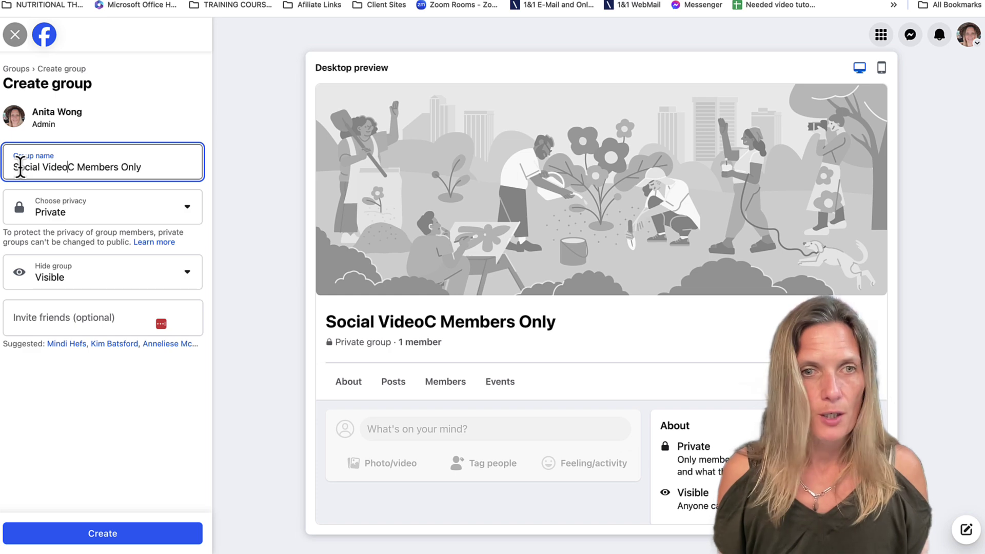
pyautogui.write('lub')
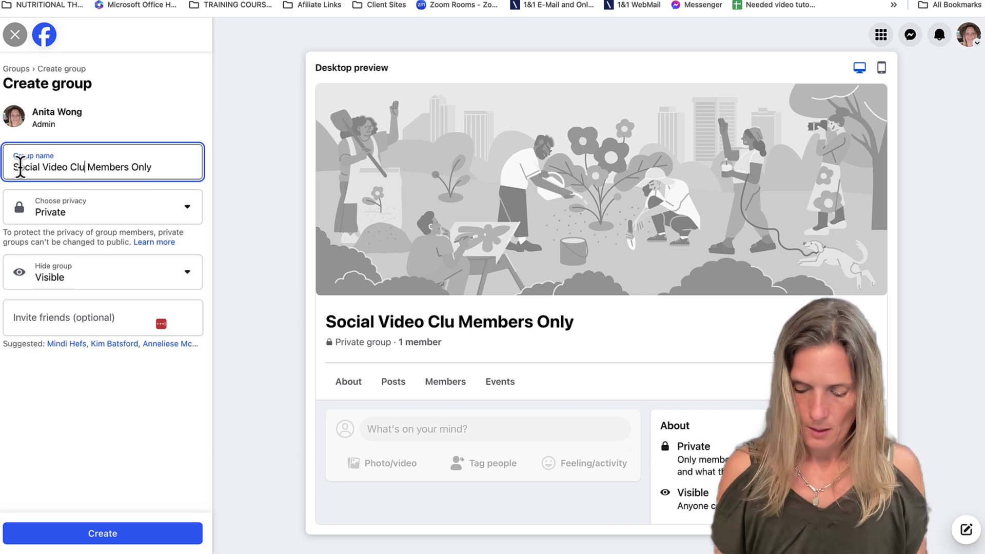
pyautogui.click(110, 535)
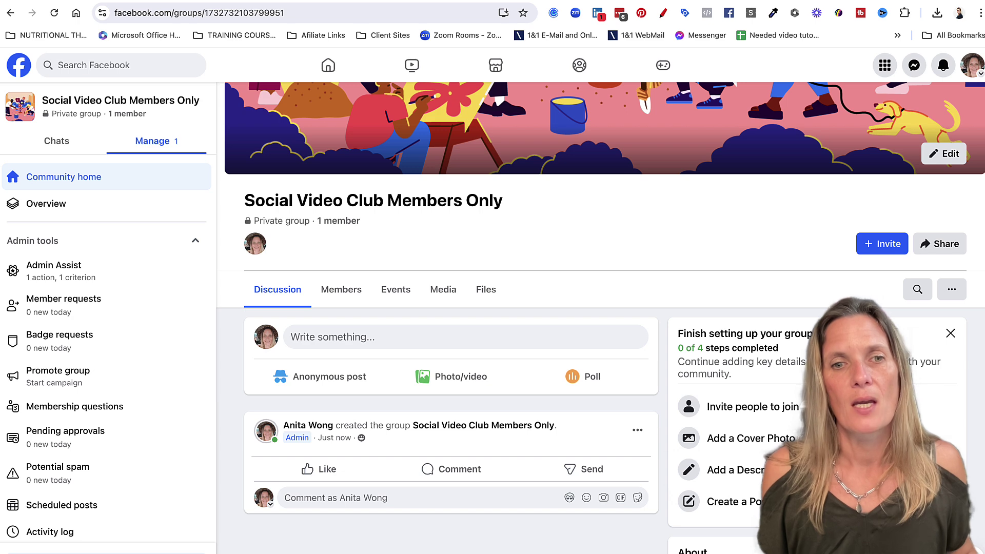
# Step: Open the group settings for managing discussions, permissions and roles in the Social Video Club Members Only group
pyautogui.moveTo(260, 439)
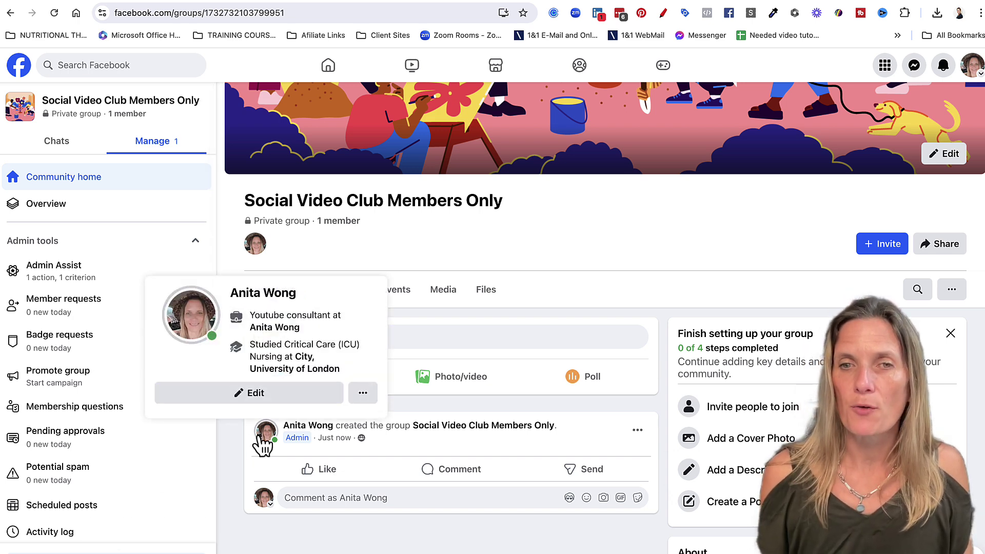
pyautogui.scroll(4, 260, 444)
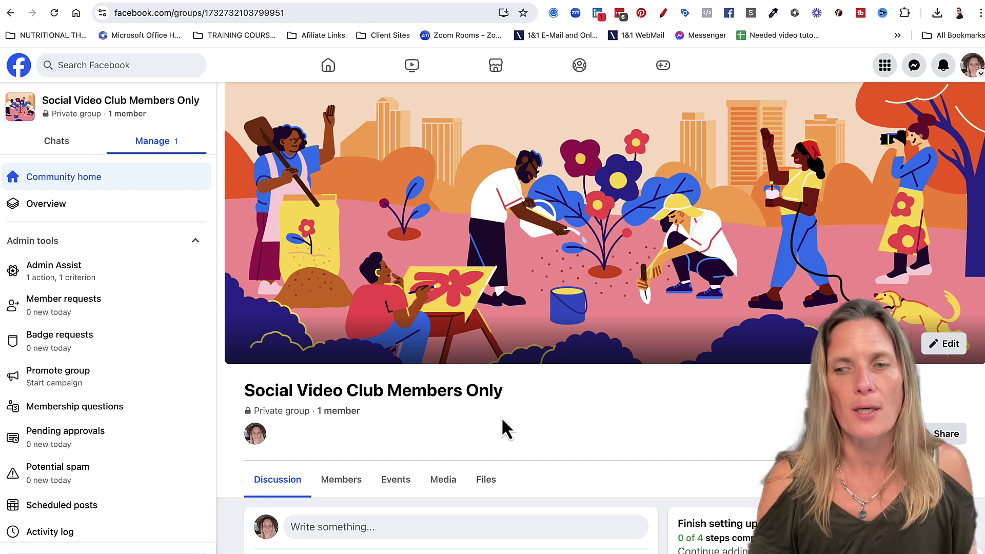
pyautogui.scroll(-5, 105, 445)
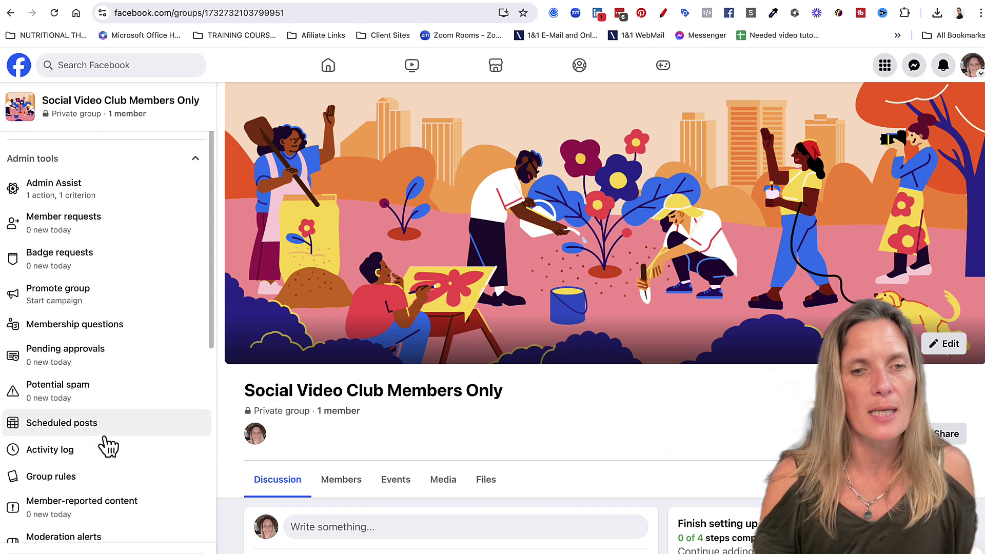
pyautogui.scroll(-2, 105, 445)
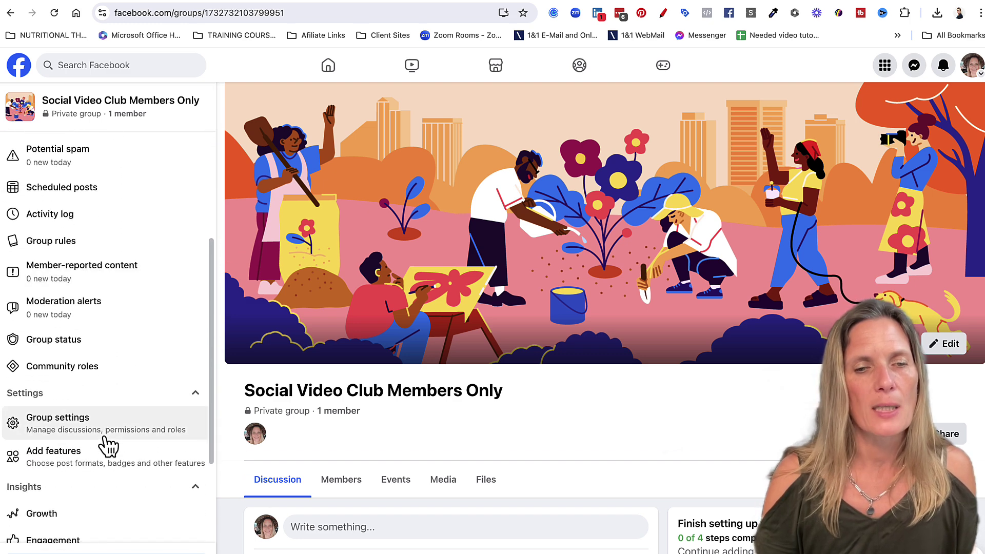
pyautogui.click(97, 435)
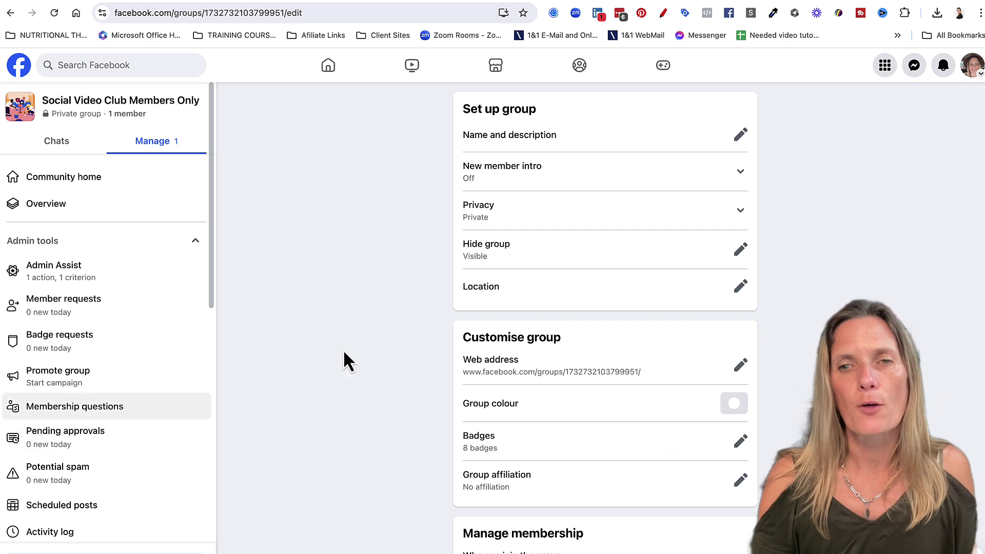
# Step: Inspect the editing options for the group's name and description and for the new member intro
pyautogui.click(740, 135)
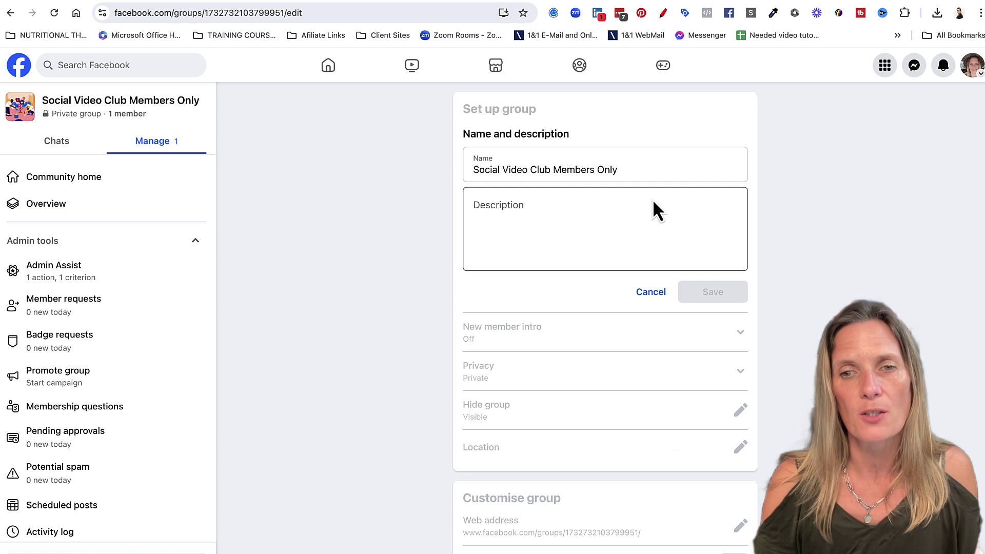
pyautogui.click(653, 296)
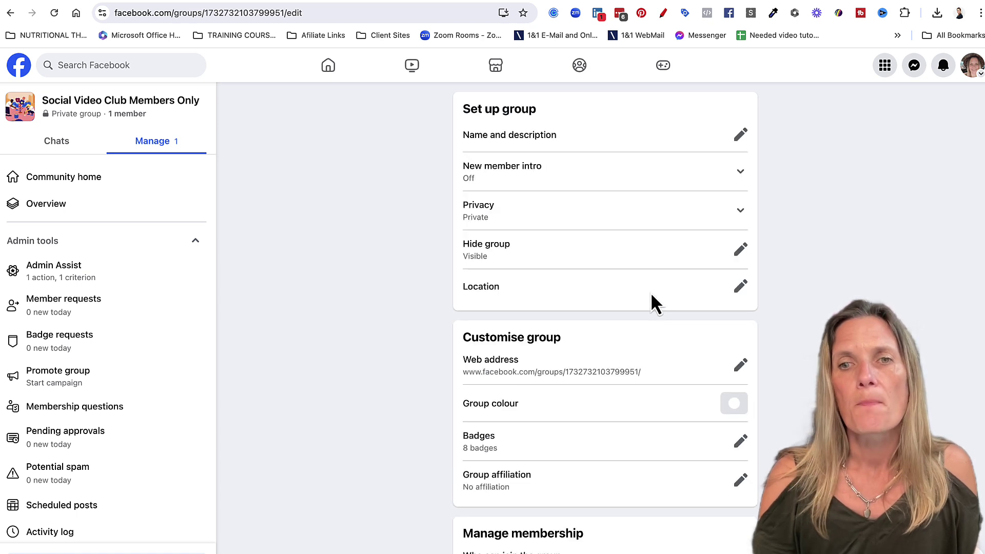
pyautogui.click(743, 174)
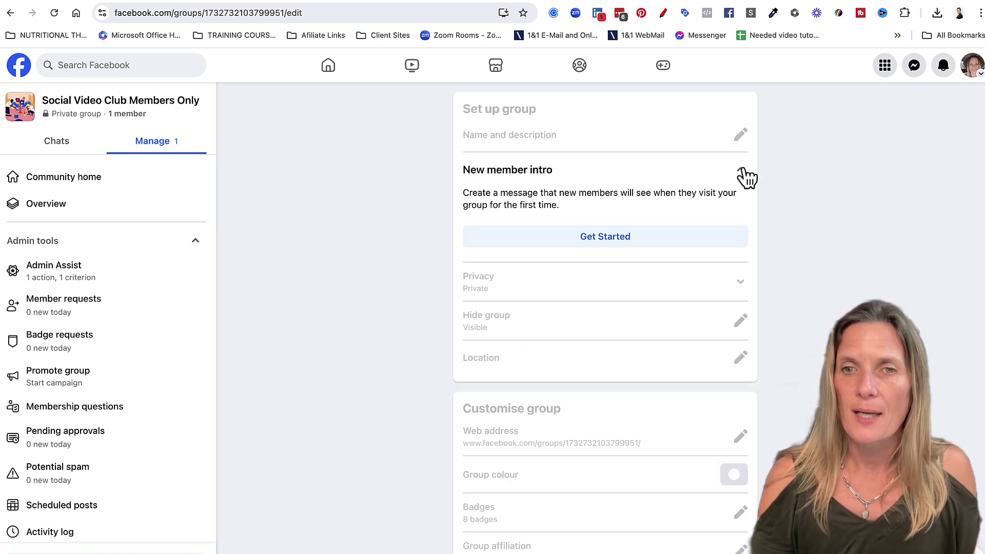
pyautogui.click(745, 176)
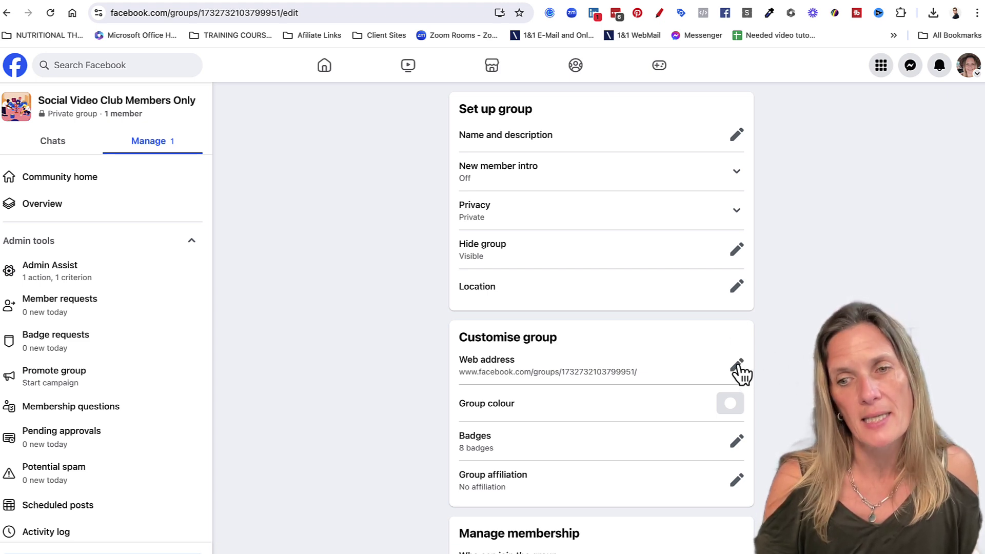
# Step: Customise the group's web address to end in socialvideoclubmembers and save it
pyautogui.click(738, 365)
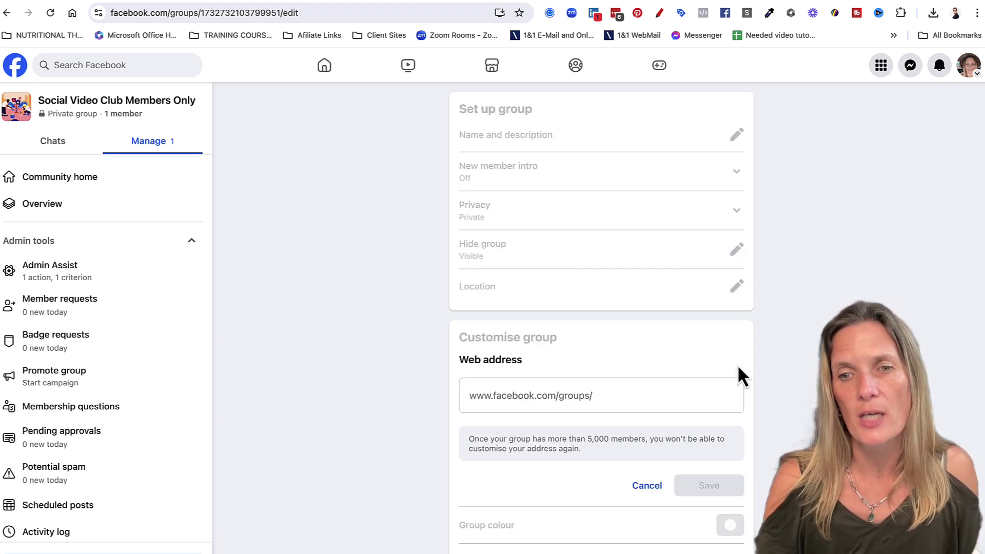
pyautogui.click(621, 400)
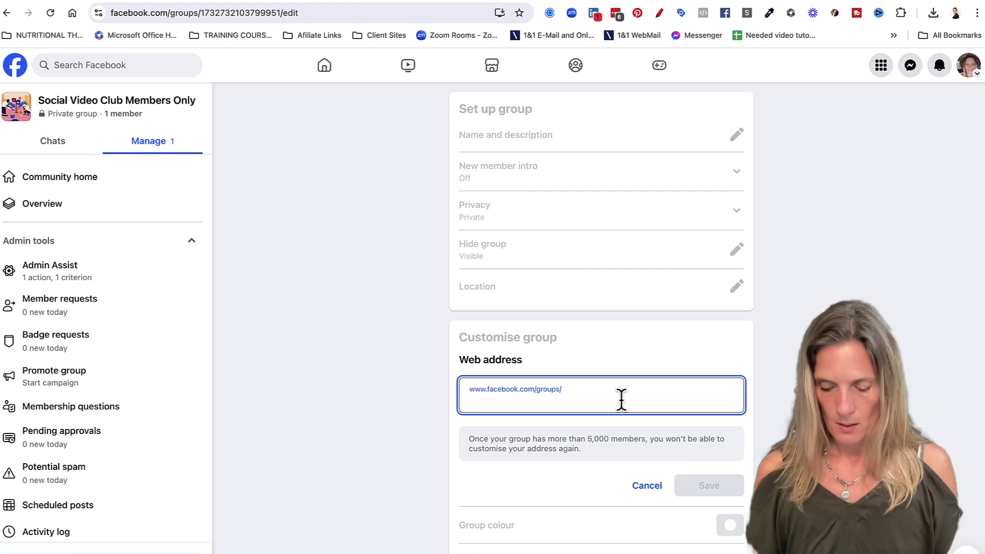
pyautogui.write('social')
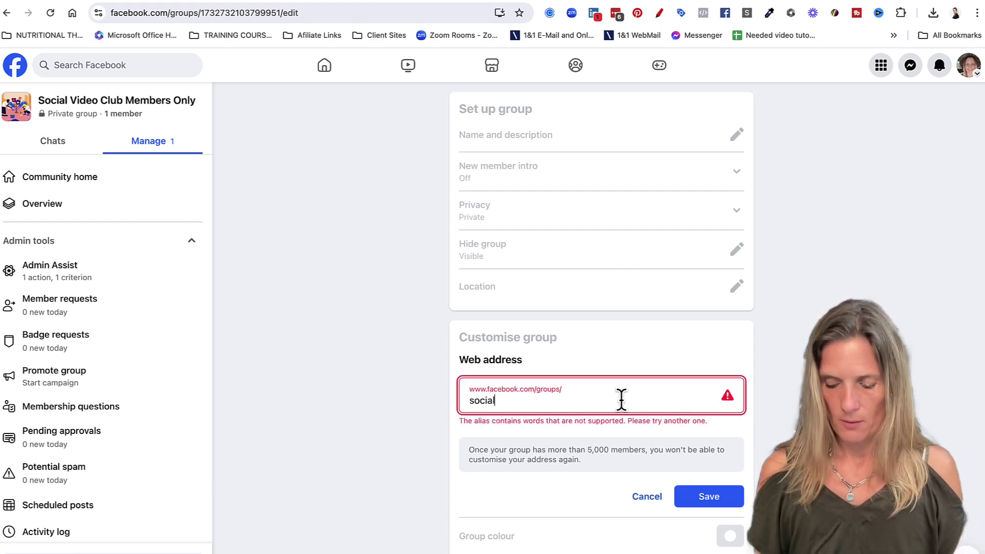
pyautogui.write('videoclu')
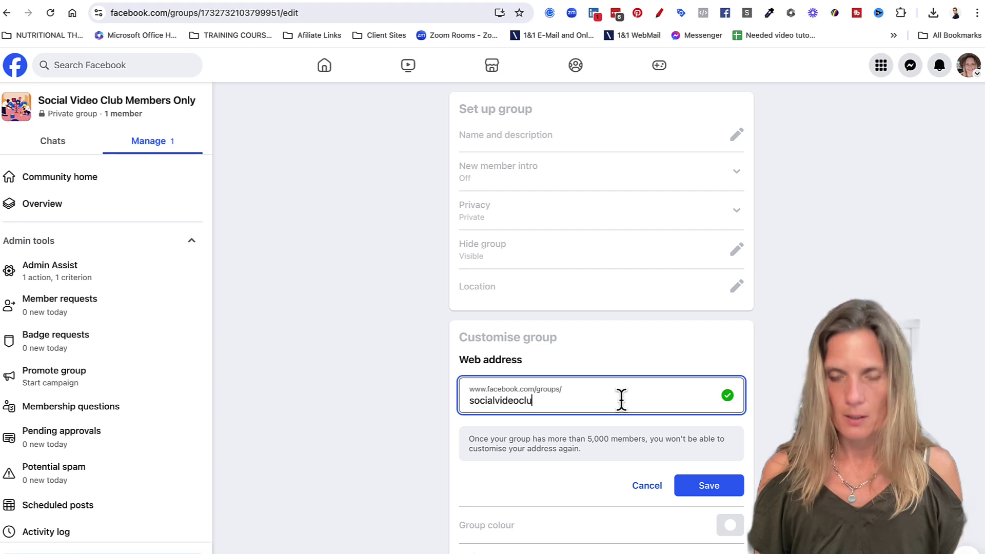
pyautogui.write('bme')
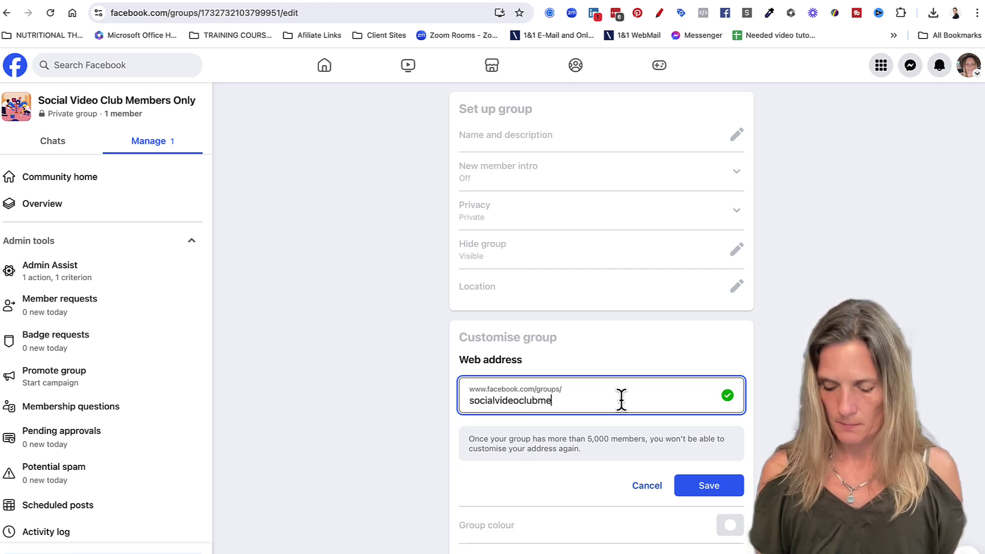
pyautogui.write('mbers')
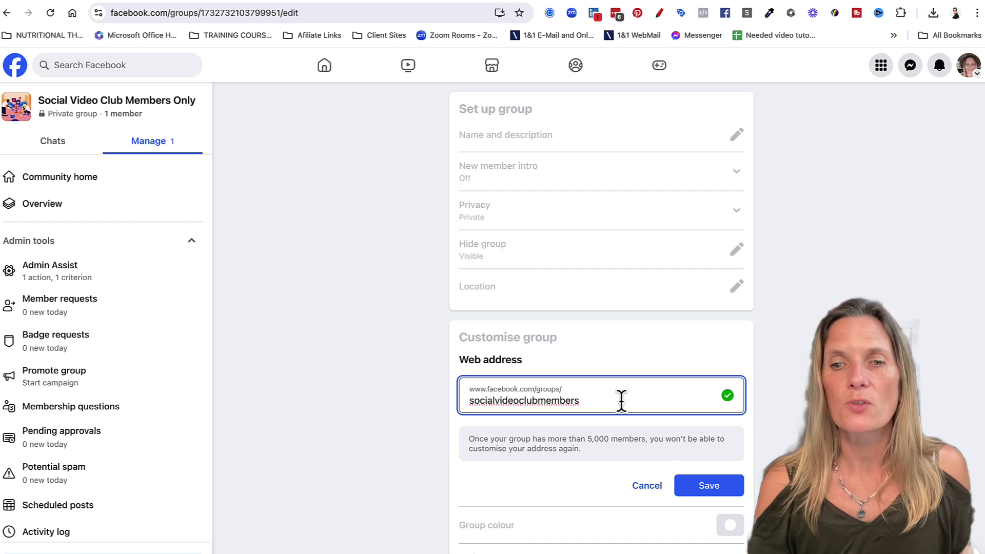
pyautogui.click(687, 487)
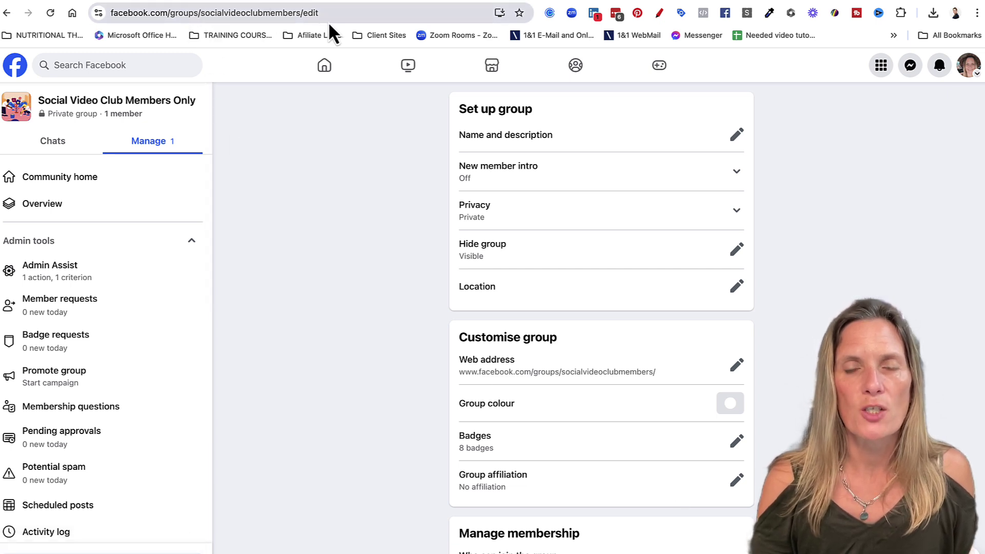
# Step: Review the group's membership and discussion settings
pyautogui.scroll(-5, 575, 318)
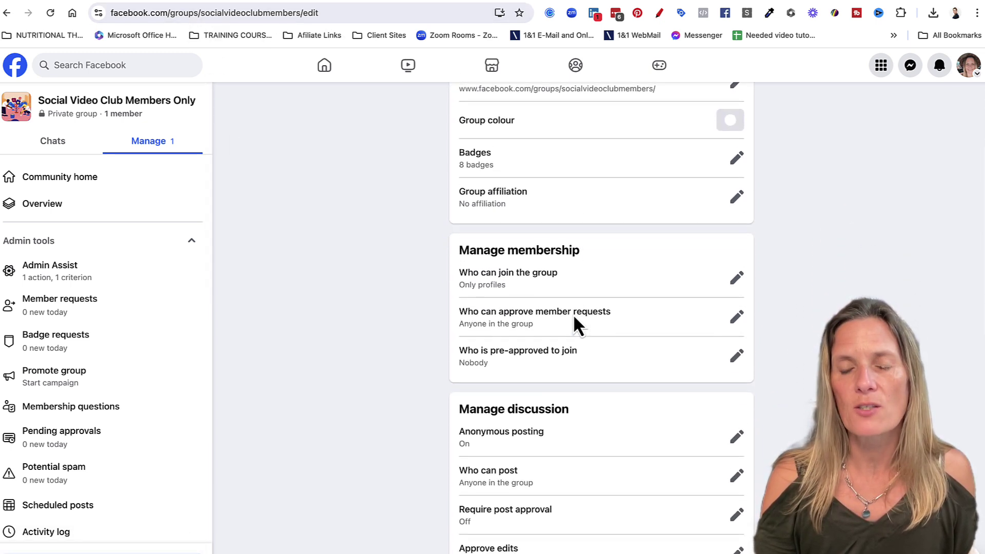
pyautogui.scroll(-3, 573, 314)
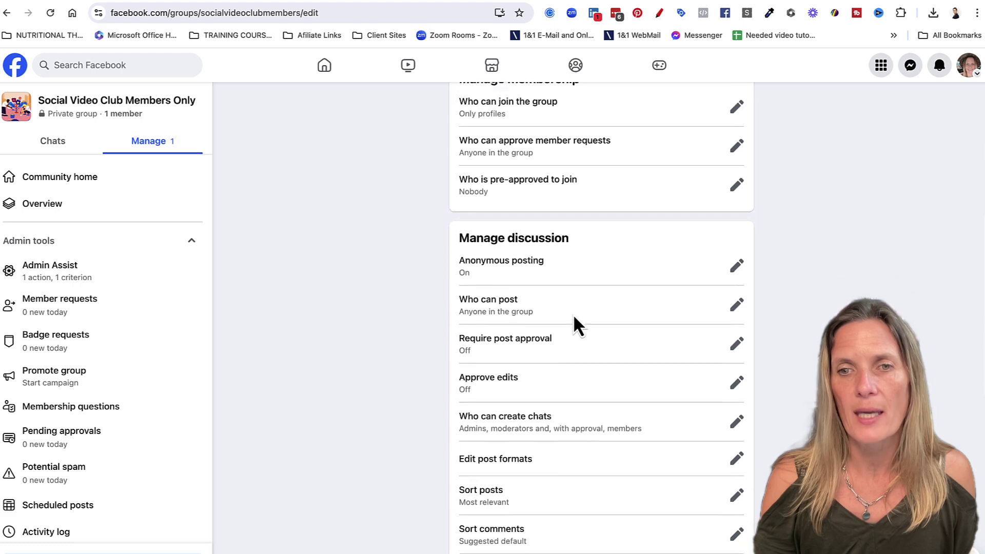
pyautogui.scroll(7, 574, 314)
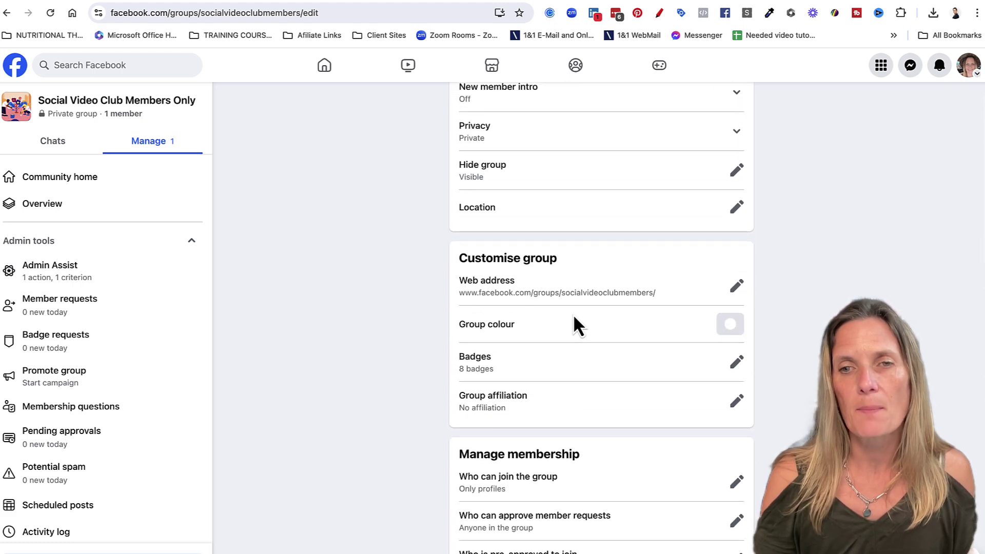
pyautogui.scroll(2, 574, 314)
pyautogui.scroll(-1, 574, 314)
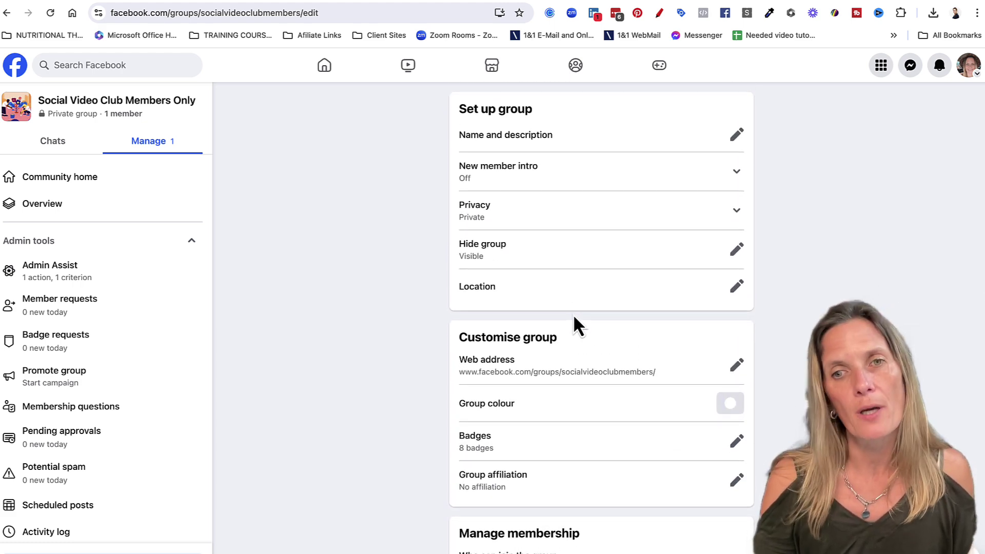
# Step: Open the group's community home, then switch to the banner design in Canva and check its dimensions
pyautogui.click(58, 180)
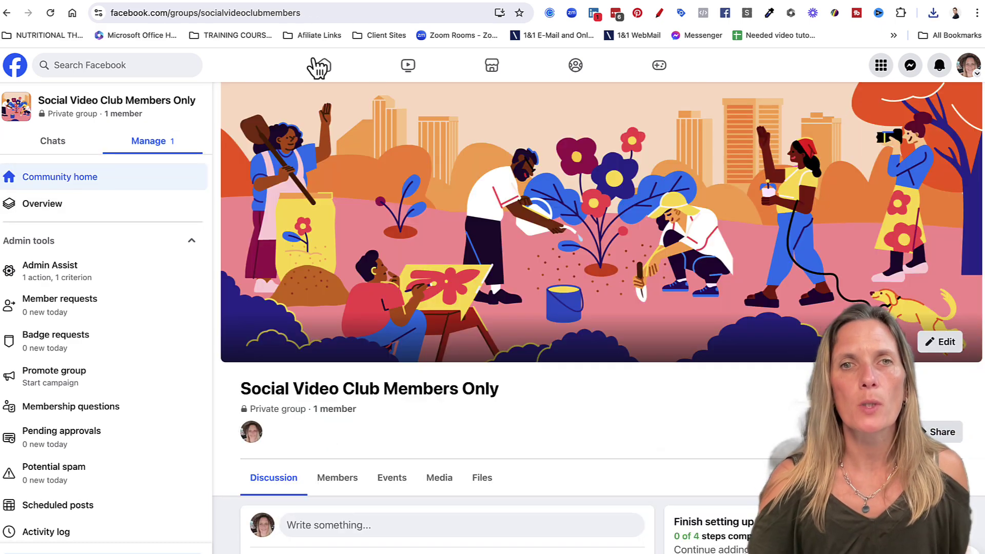
pyautogui.click(247, 1)
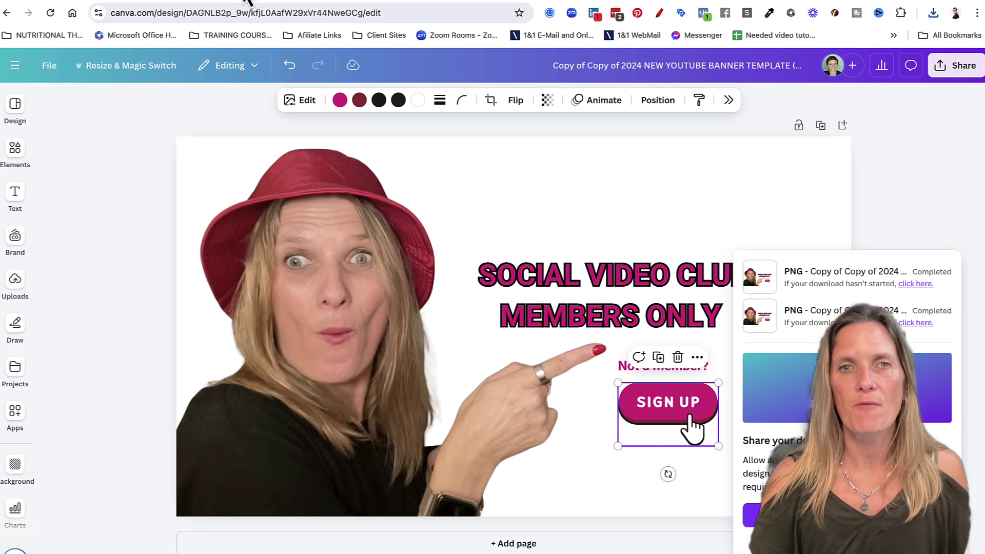
pyautogui.click(50, 65)
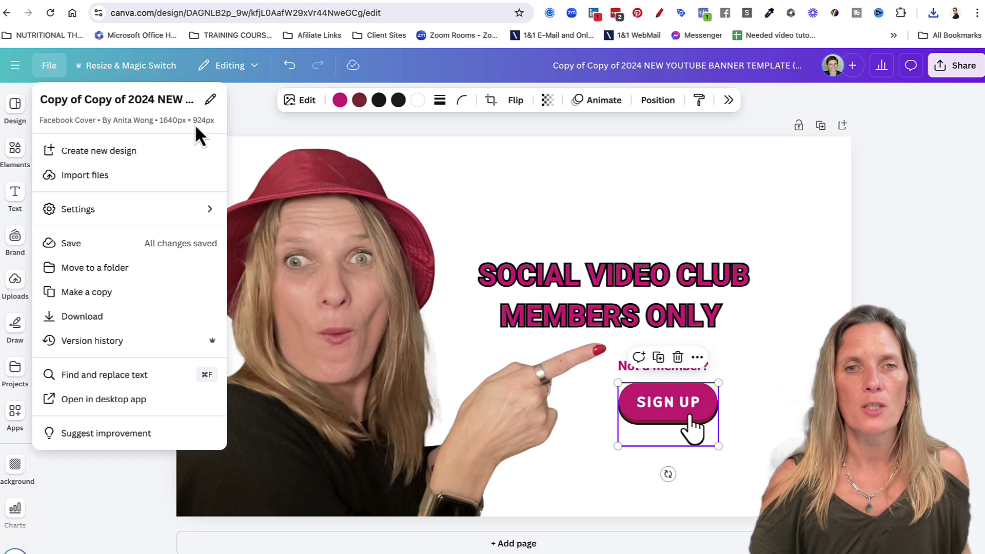
pyautogui.click(252, 118)
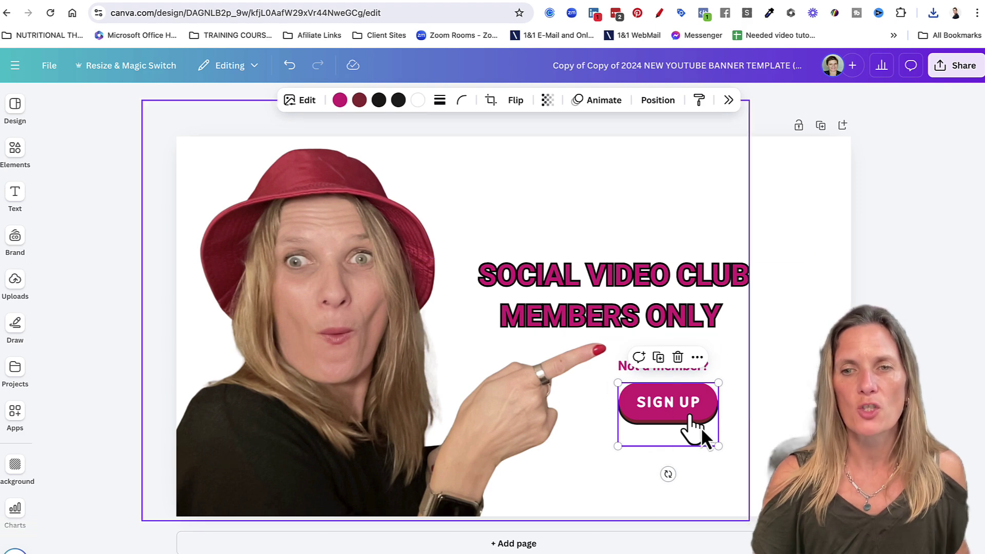
# Step: Return to the Facebook group and upload svc.png from the Downloads folder as its cover photo
pyautogui.click(127, 2)
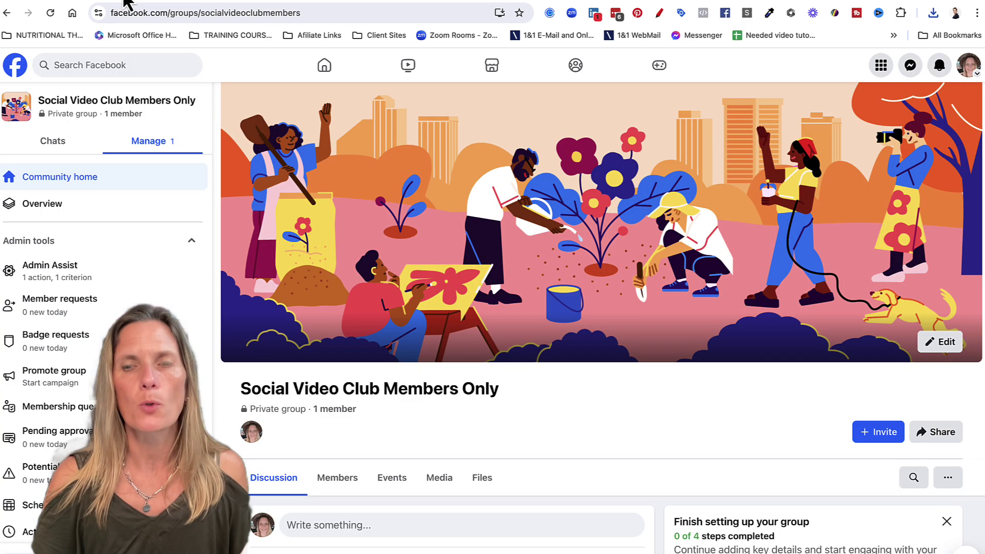
pyautogui.click(943, 344)
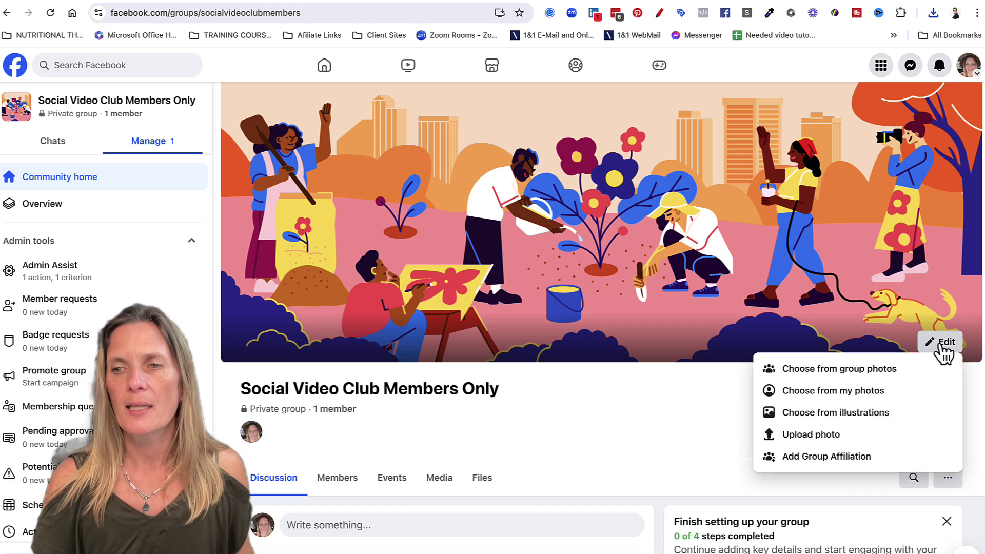
pyautogui.click(827, 440)
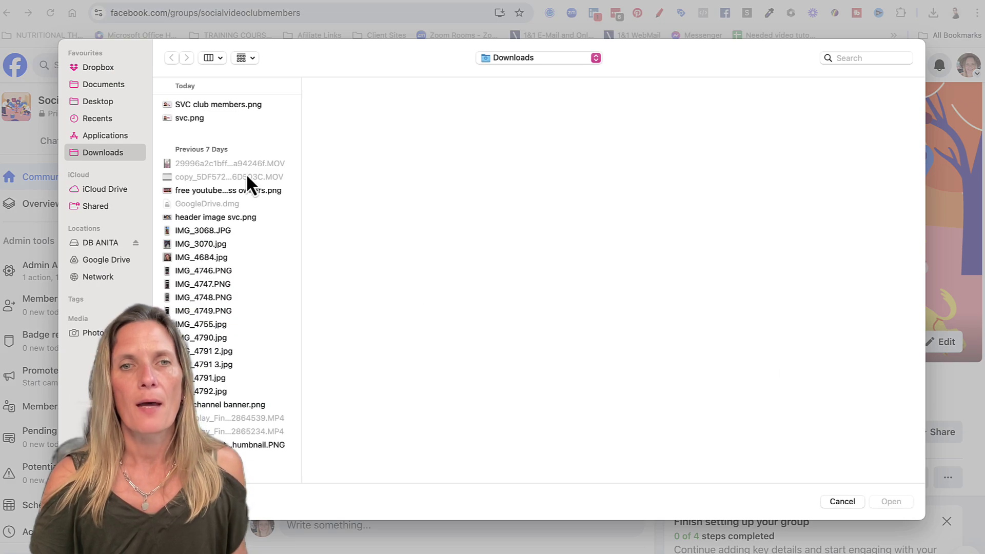
pyautogui.click(186, 120)
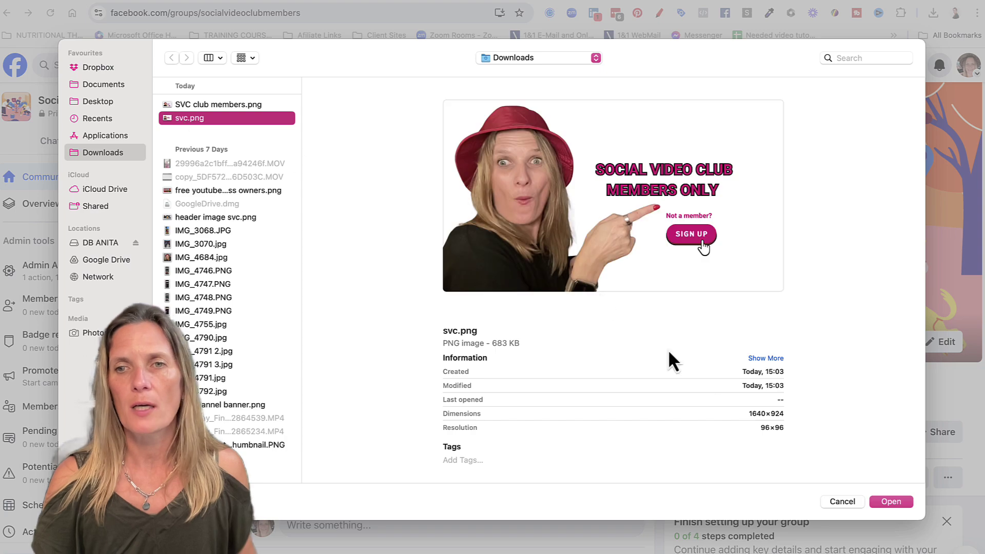
pyautogui.click(887, 501)
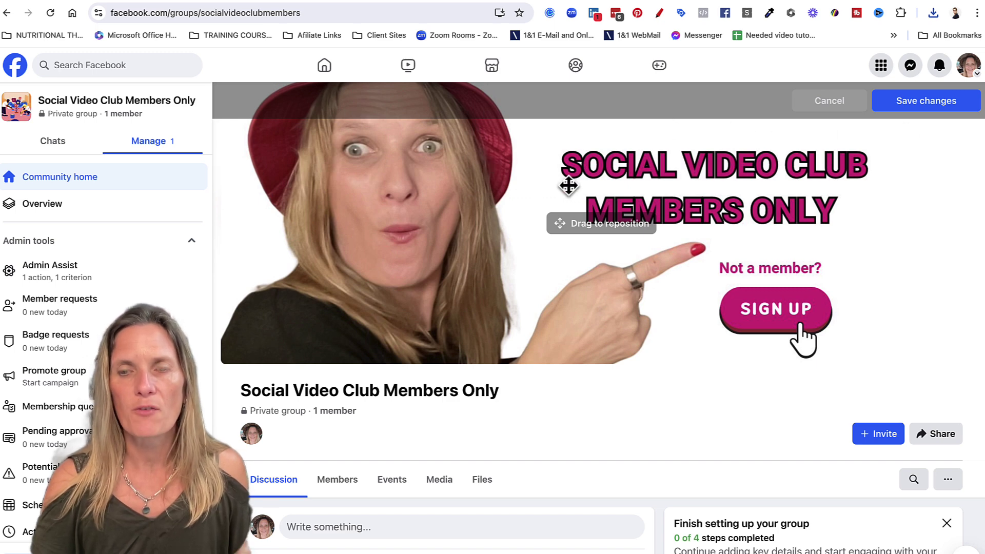
# Step: Reposition the new cover image slightly within its frame and save the cover photo
pyautogui.moveTo(469, 198)
pyautogui.mouseDown()
pyautogui.moveTo(473, 239)
pyautogui.moveTo(472, 197)
pyautogui.mouseUp()
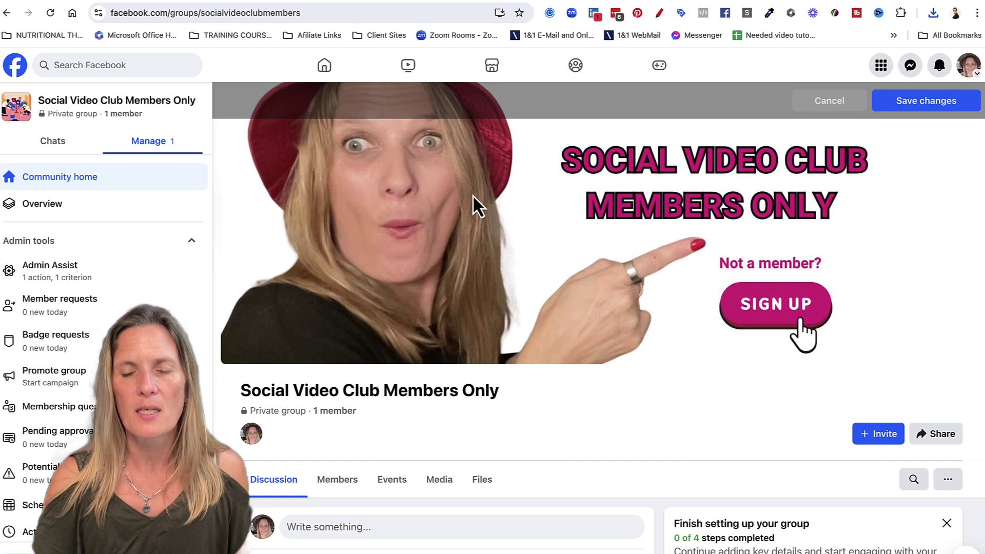
pyautogui.scroll(-1, 472, 195)
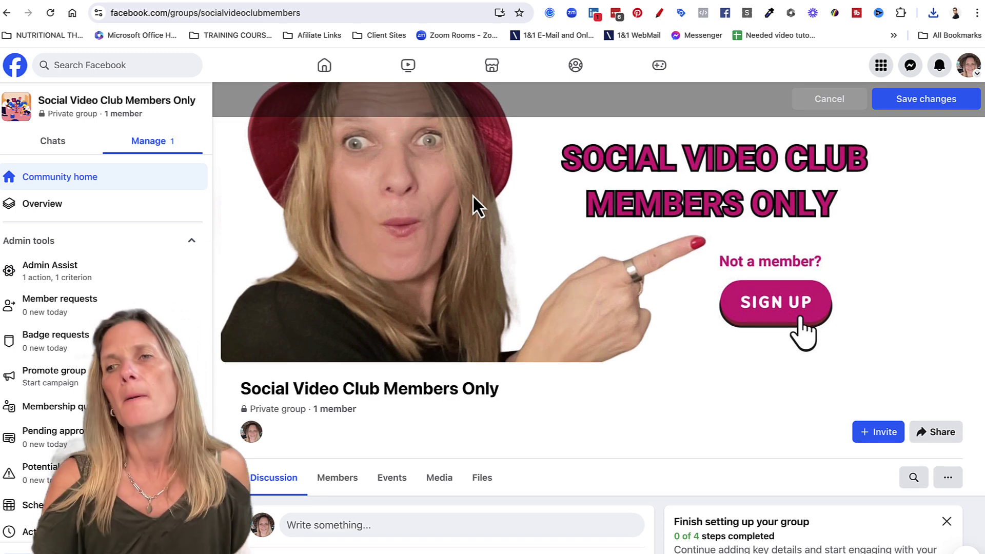
pyautogui.click(918, 101)
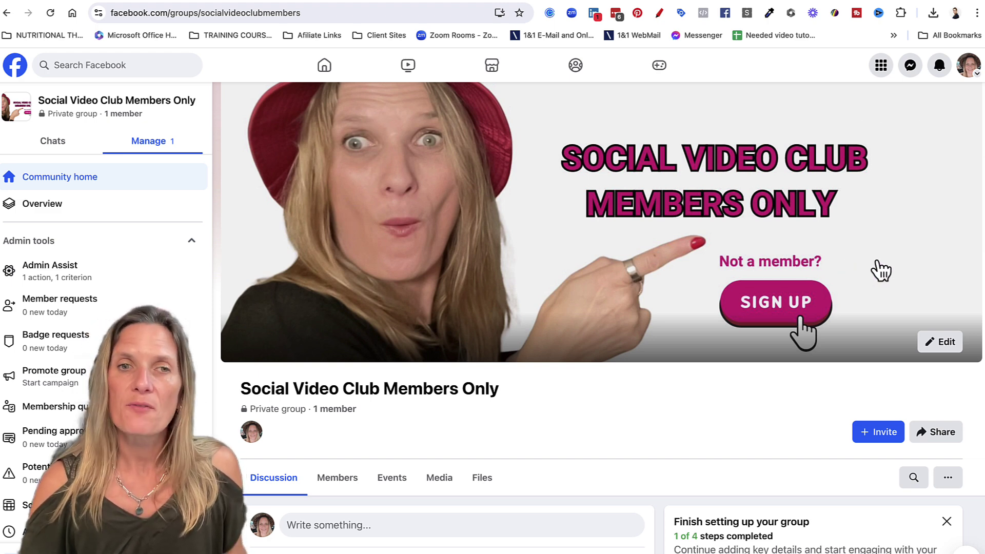
# Step: Review the ways to invite people from the group's home page and select the group's web address
pyautogui.scroll(-3, 881, 270)
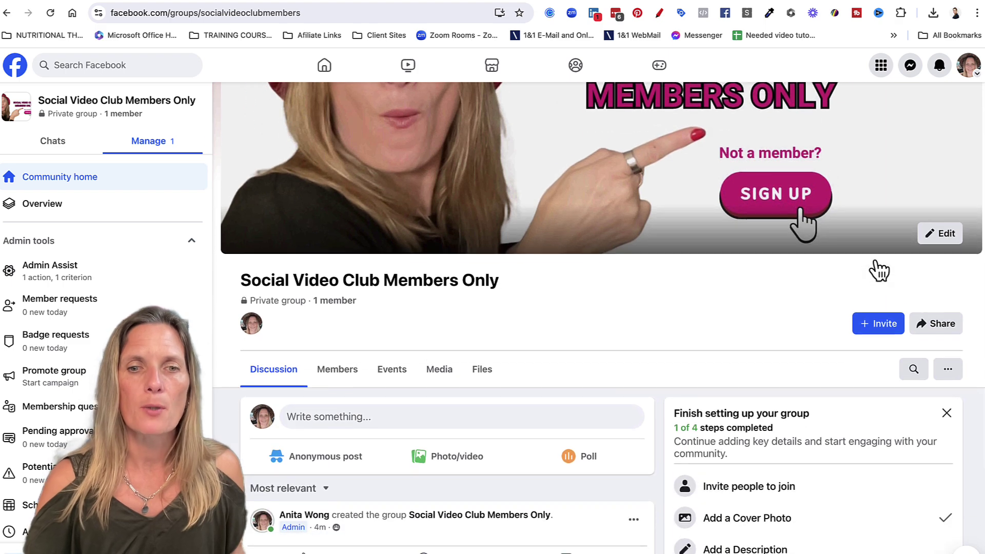
pyautogui.scroll(-2, 875, 261)
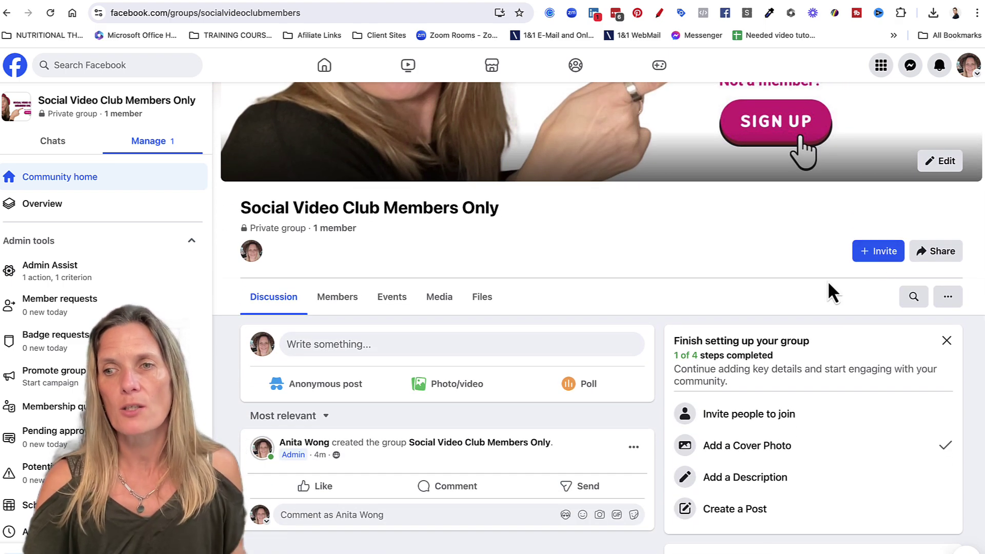
pyautogui.click(881, 251)
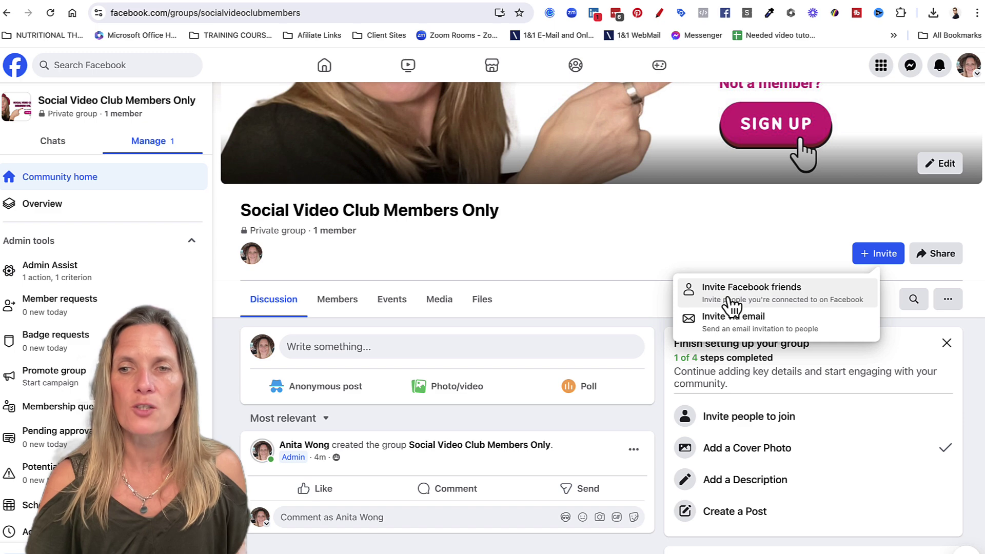
pyautogui.click(608, 217)
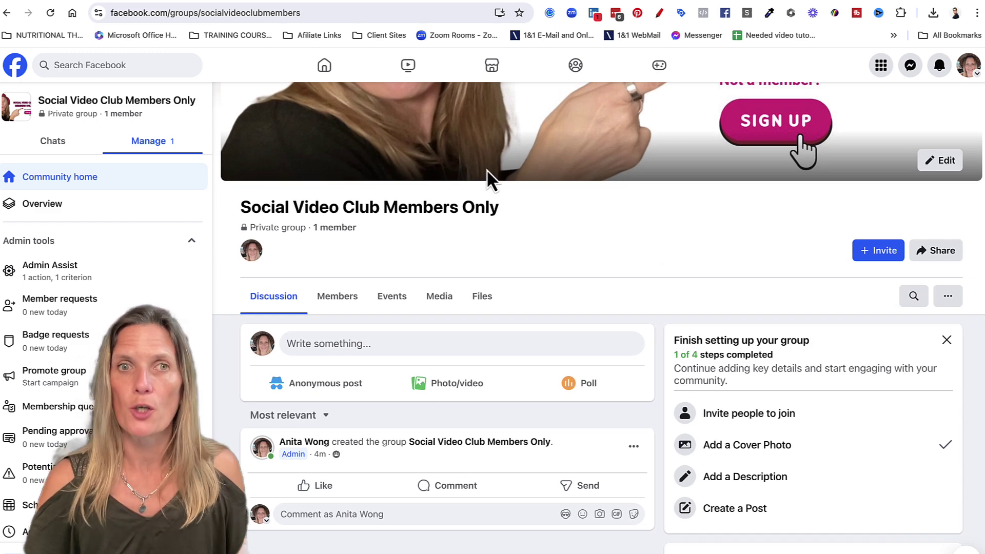
pyautogui.click(189, 12)
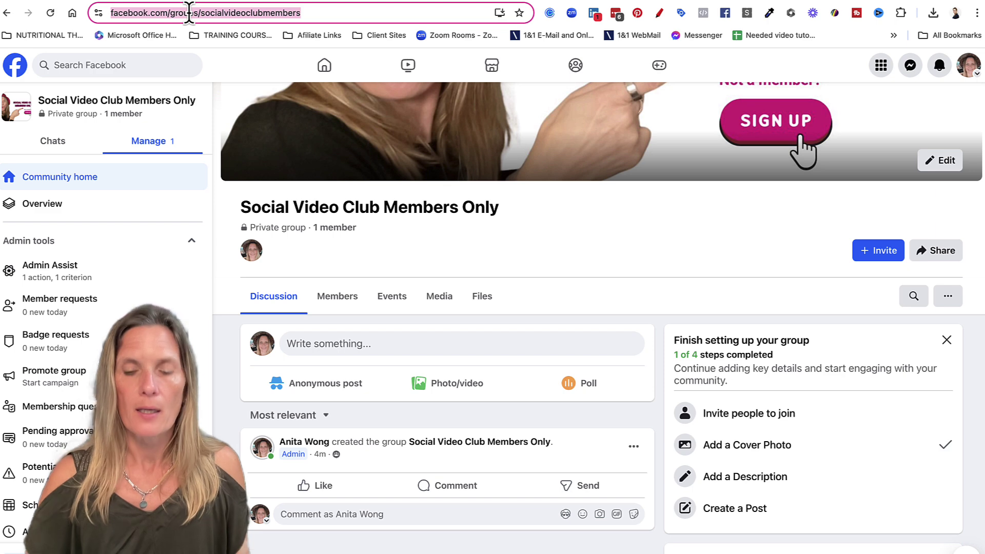
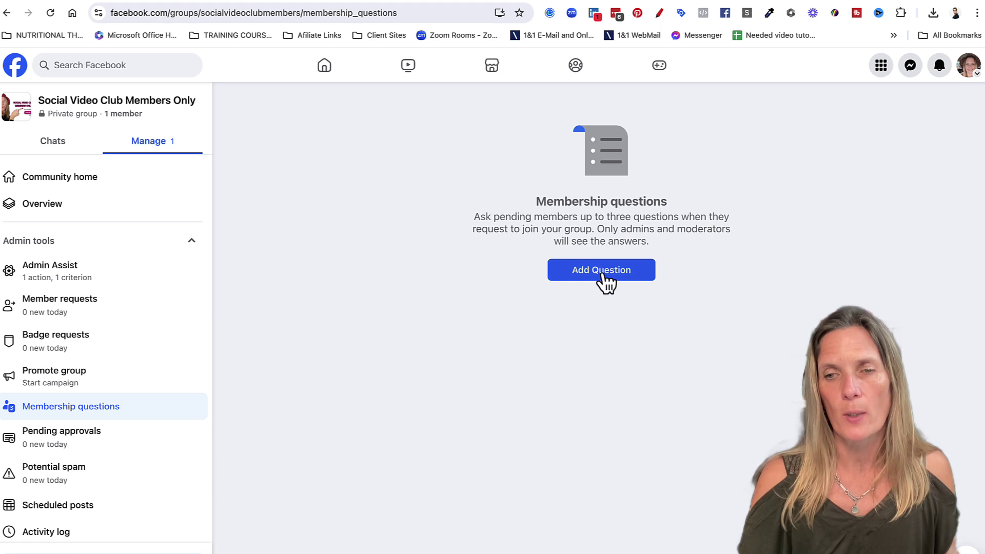
# Step: Add a membership question reading "Please leave the email address that you signed up to the SVC"
pyautogui.click(600, 273)
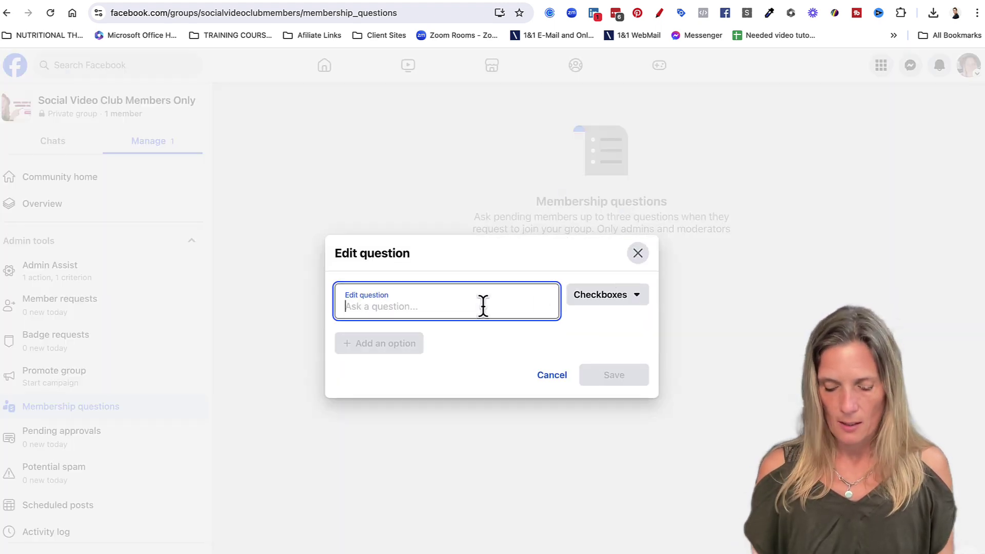
pyautogui.write('P')
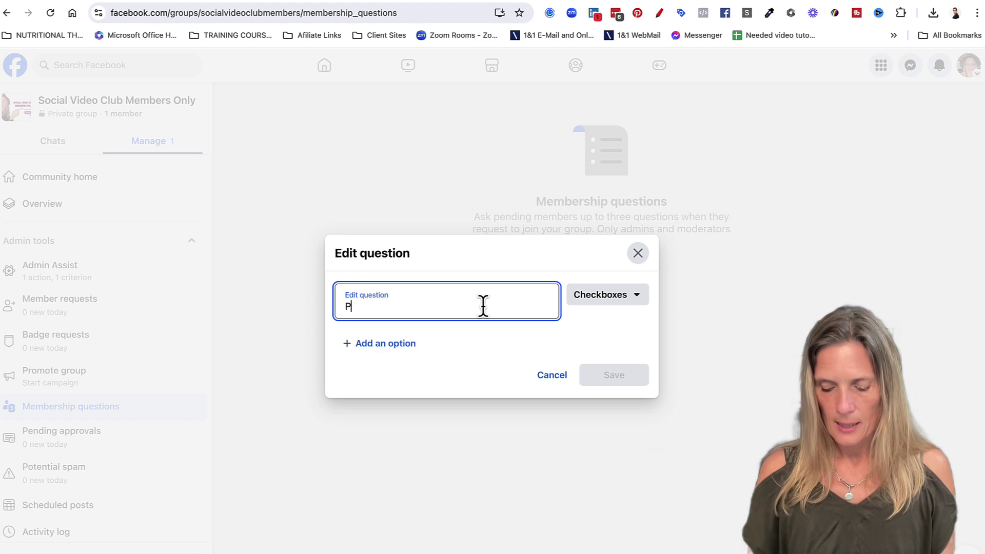
pyautogui.write('lease leave ')
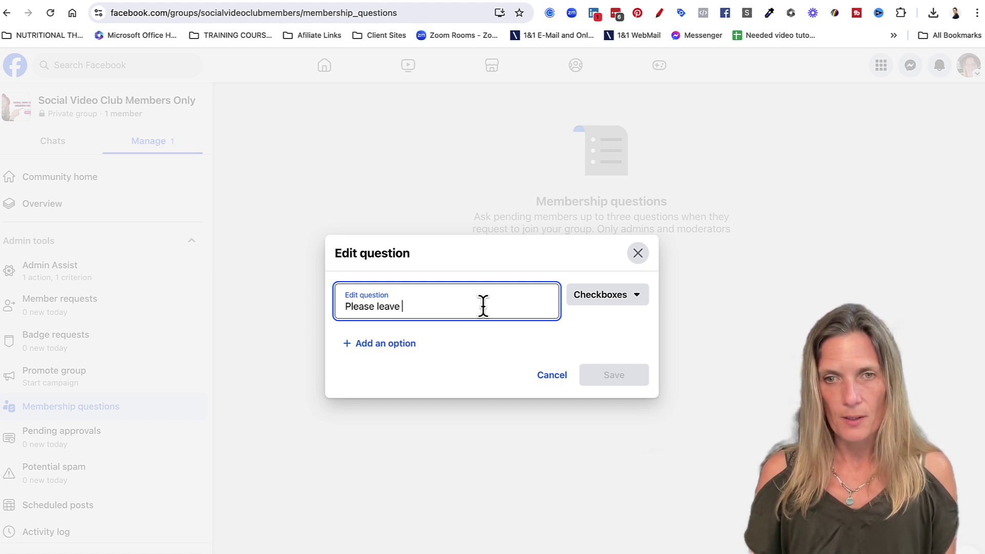
pyautogui.write('the email add')
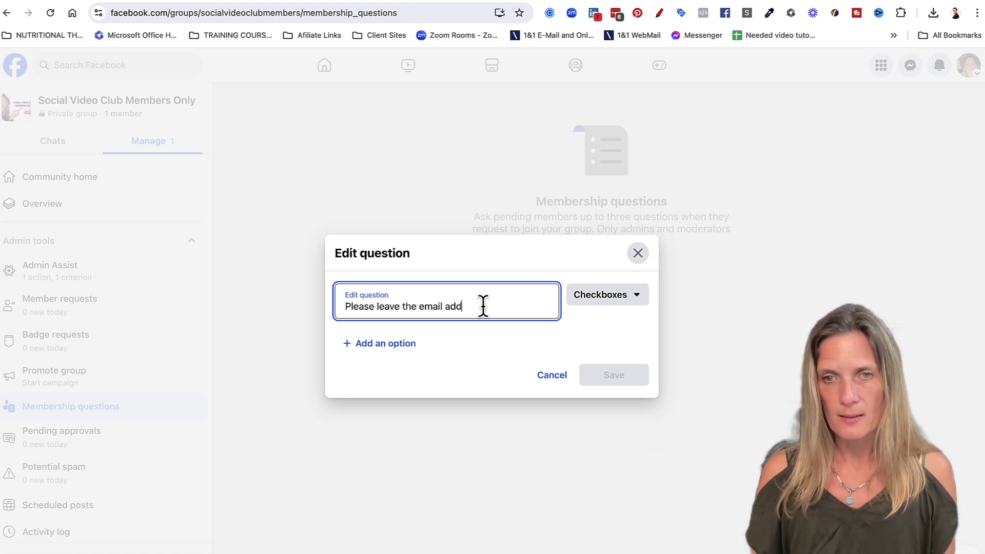
pyautogui.write('ress that you sign u')
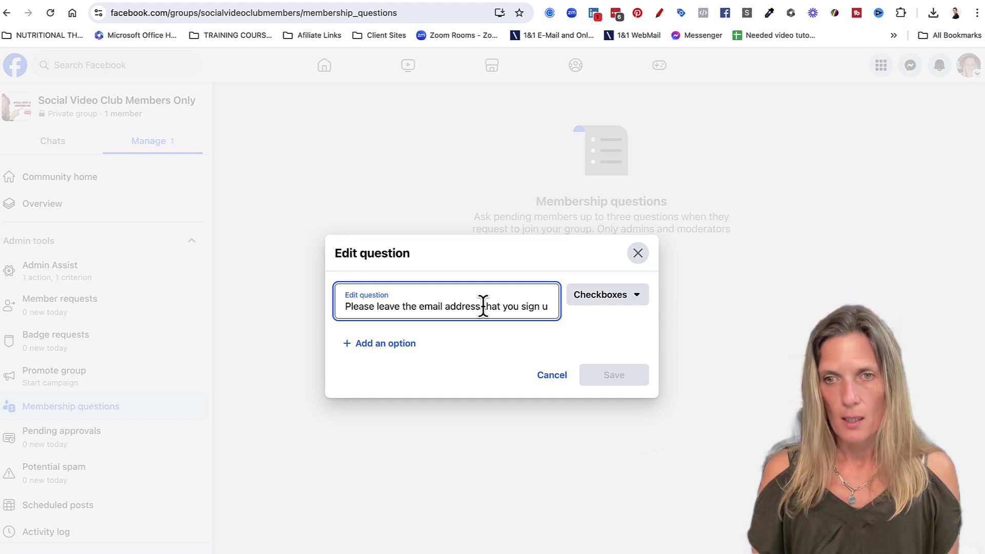
pyautogui.press('BackSpace')
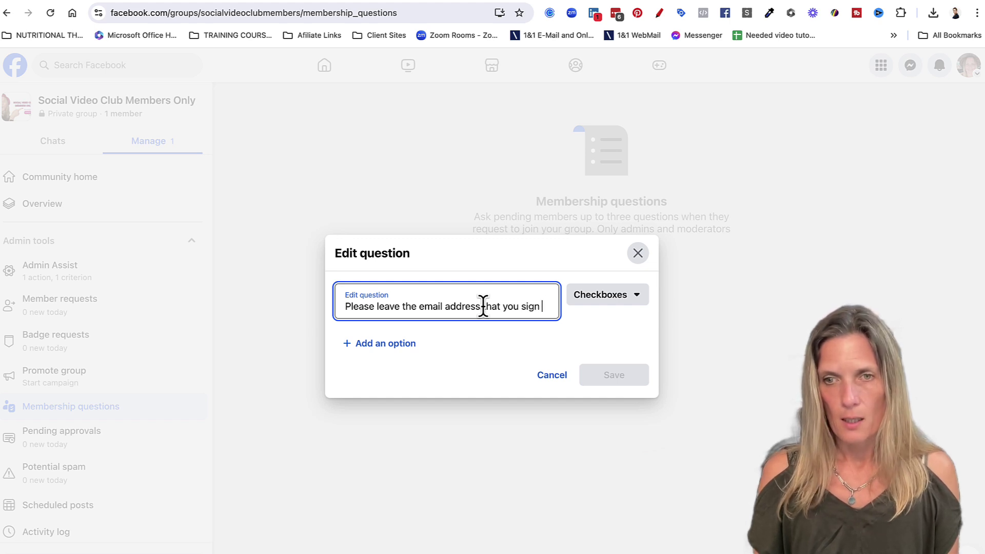
pyautogui.press('BackSpace')
pyautogui.write('ed u')
pyautogui.press('BackSpace')
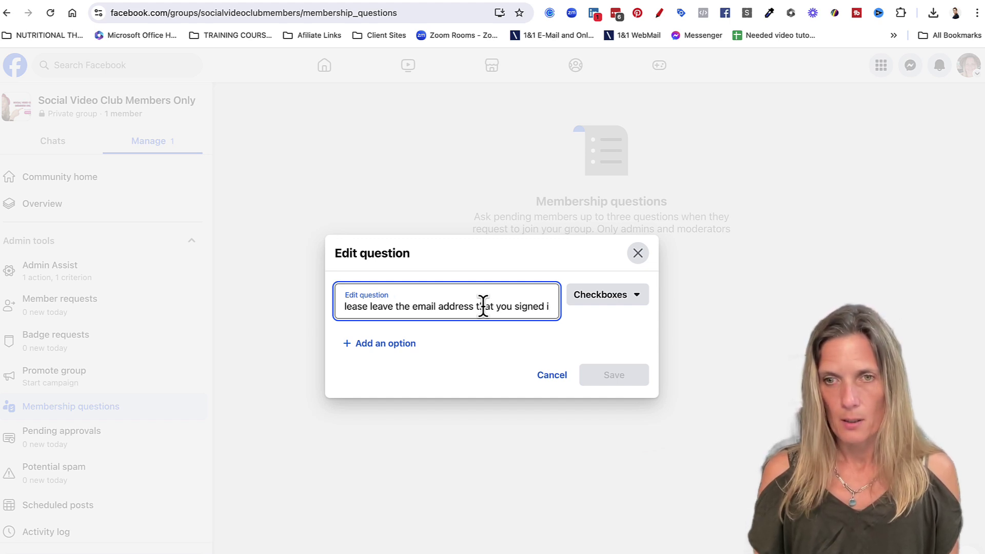
pyautogui.write('up to the')
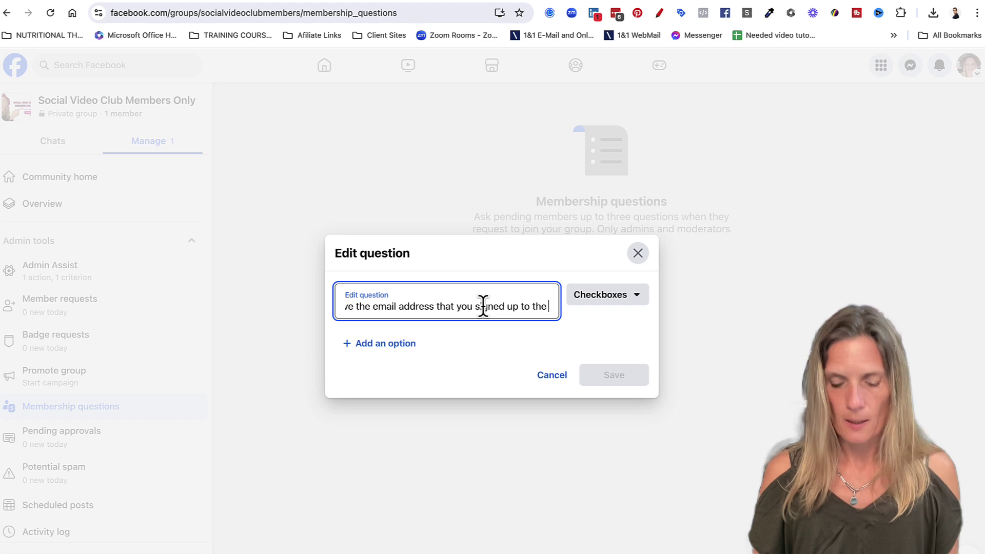
pyautogui.write(' SVC')
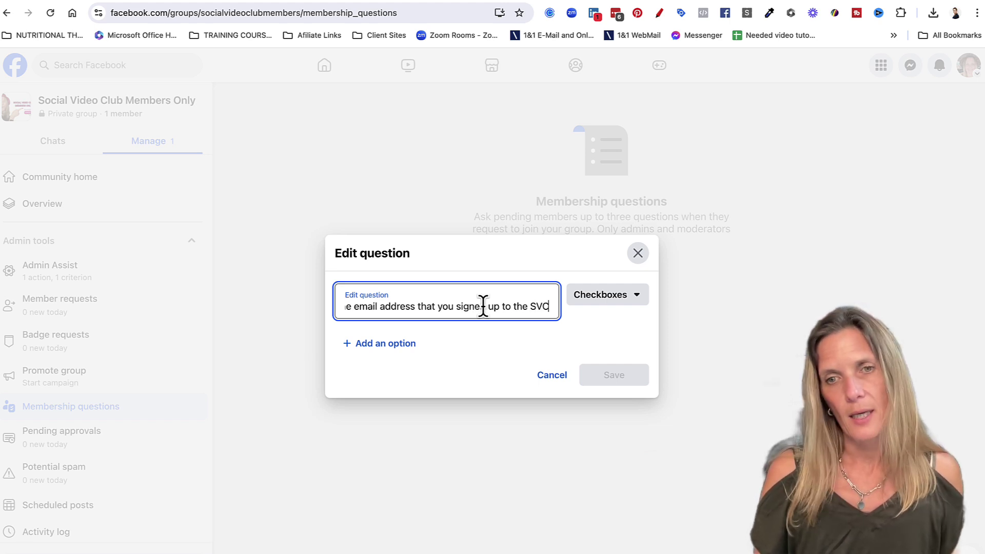
# Step: Reword the membership question to "Please leave the email address that you used to signed up for the SVC"
pyautogui.click(457, 307)
pyautogui.write('used to')
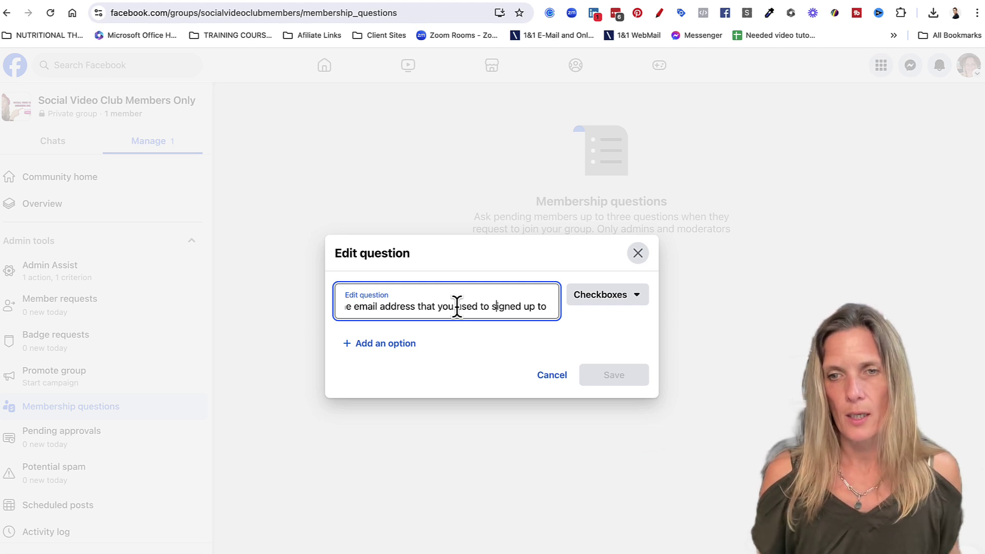
pyautogui.click(508, 306)
pyautogui.press('BackSpace')
pyautogui.press('BackSpace')
pyautogui.write('for the S')
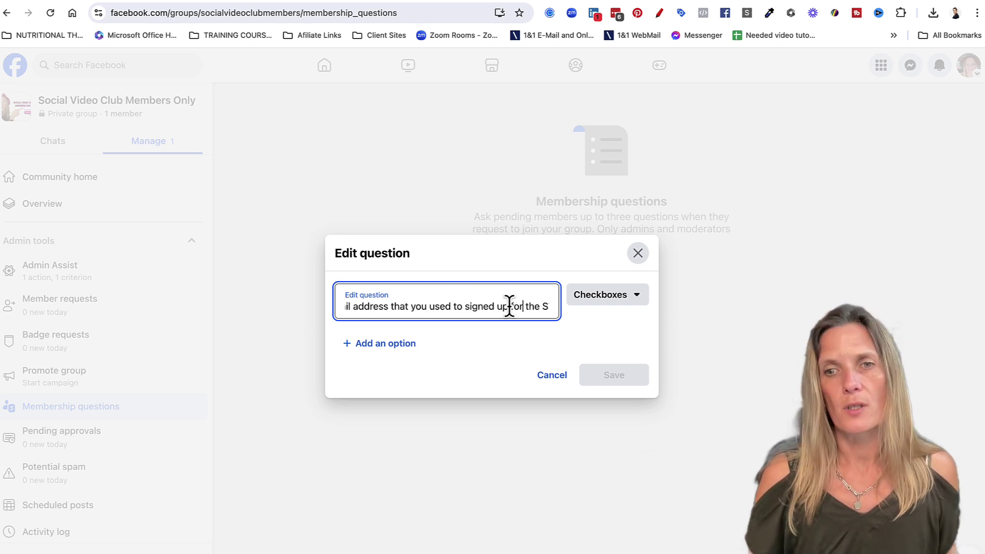
# Step: Set the membership question's answer type to Written answer and save the question
pyautogui.click(605, 304)
pyautogui.click(595, 370)
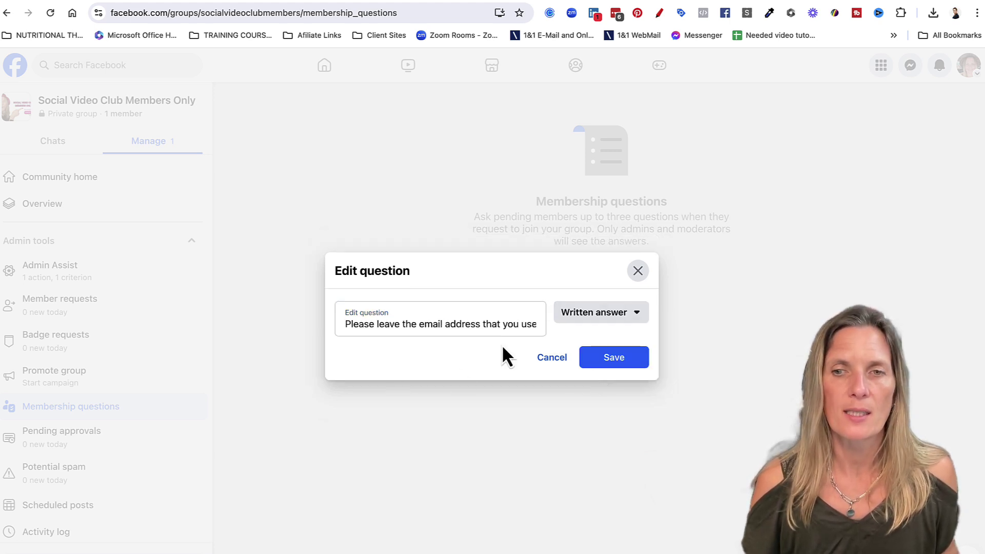
pyautogui.click(621, 359)
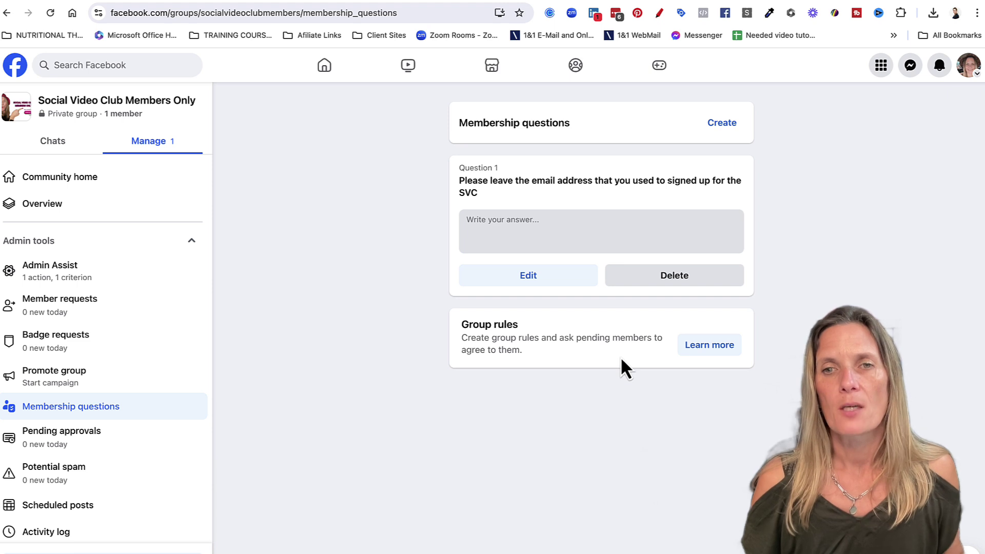